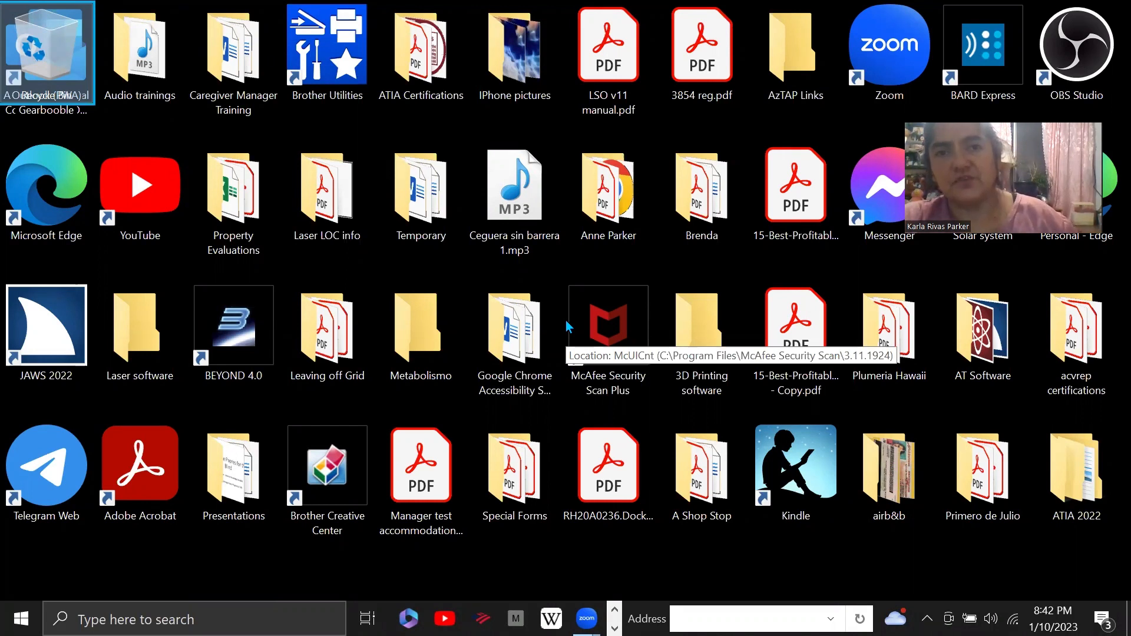
Step: Open the Windows Narrator settings and enable starting Narrator after sign-in for me and before sign-in for everyone
key("super+i")
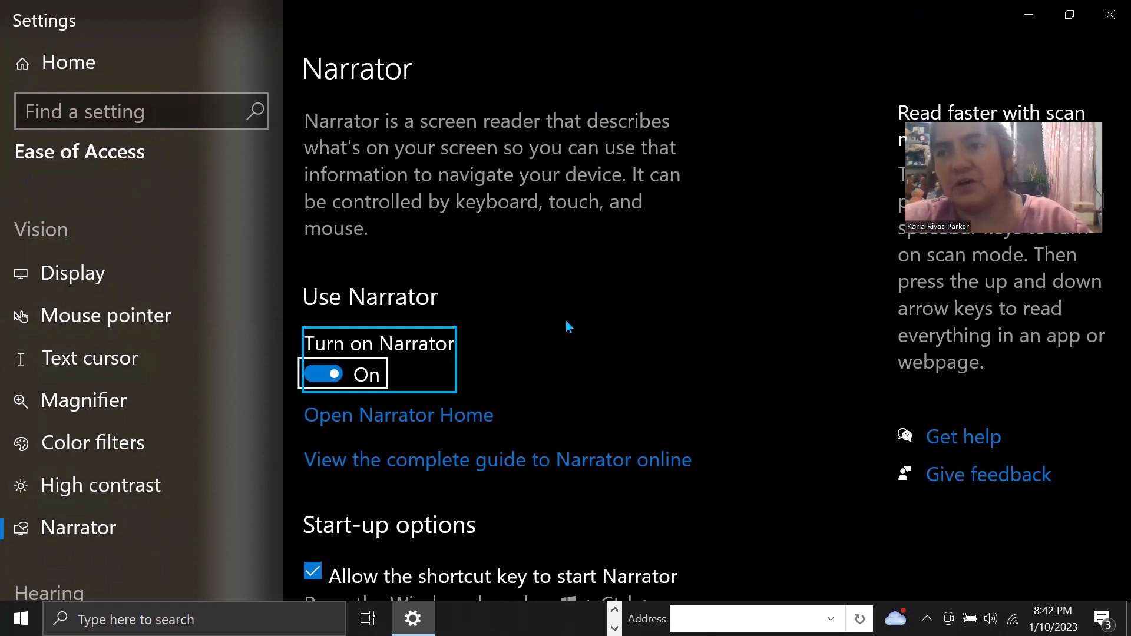
key("Tab")
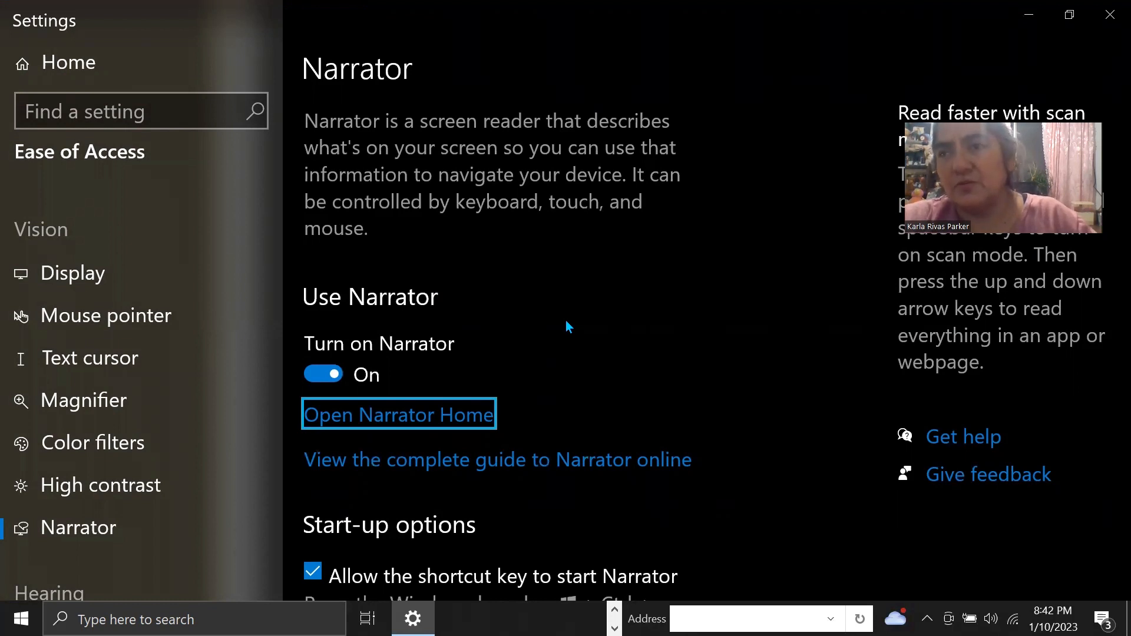
key("Tab")
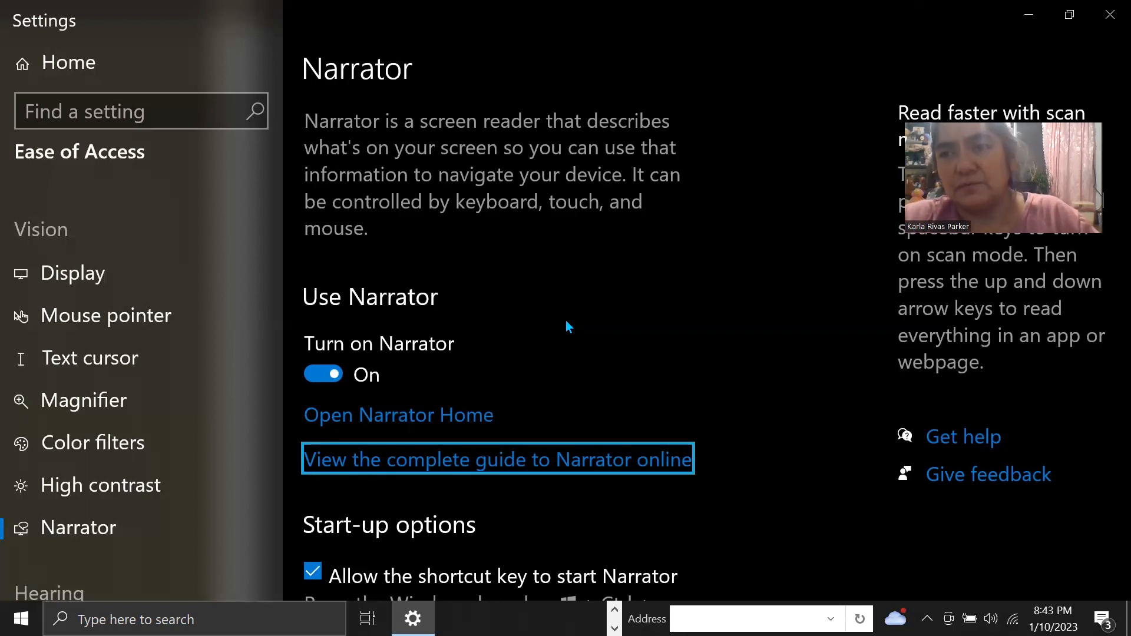
key("Tab")
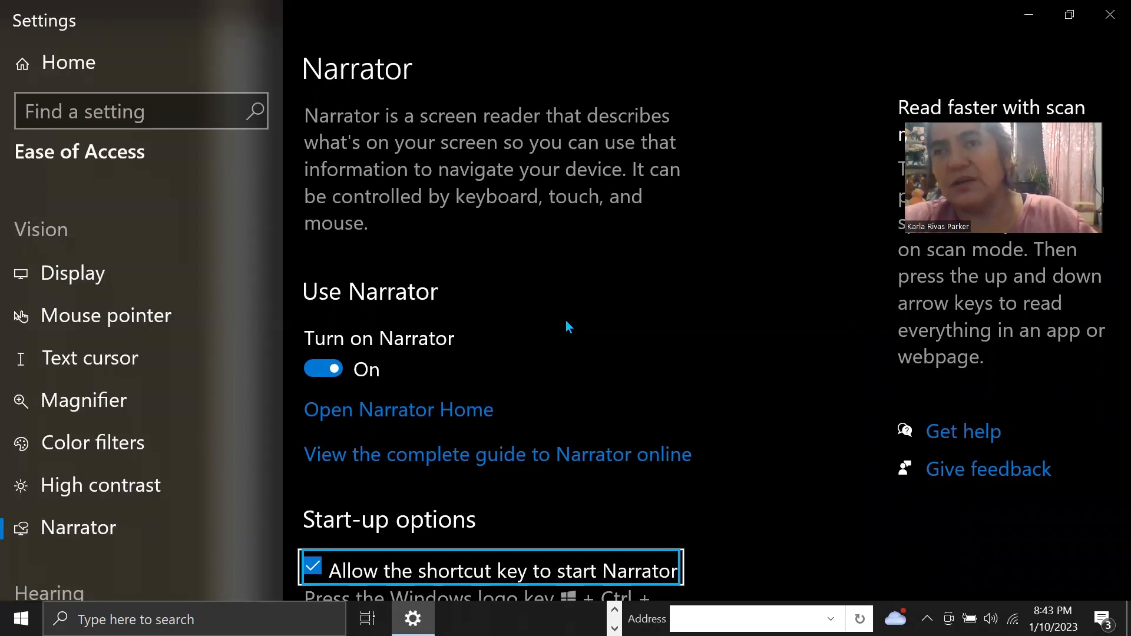
key("Tab")
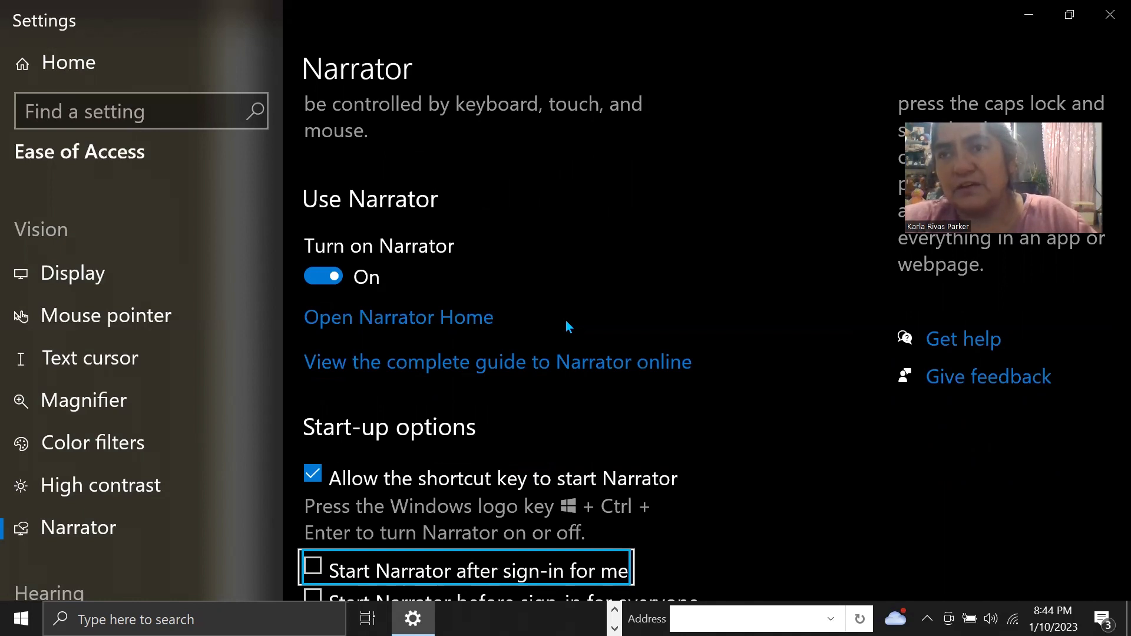
key("space")
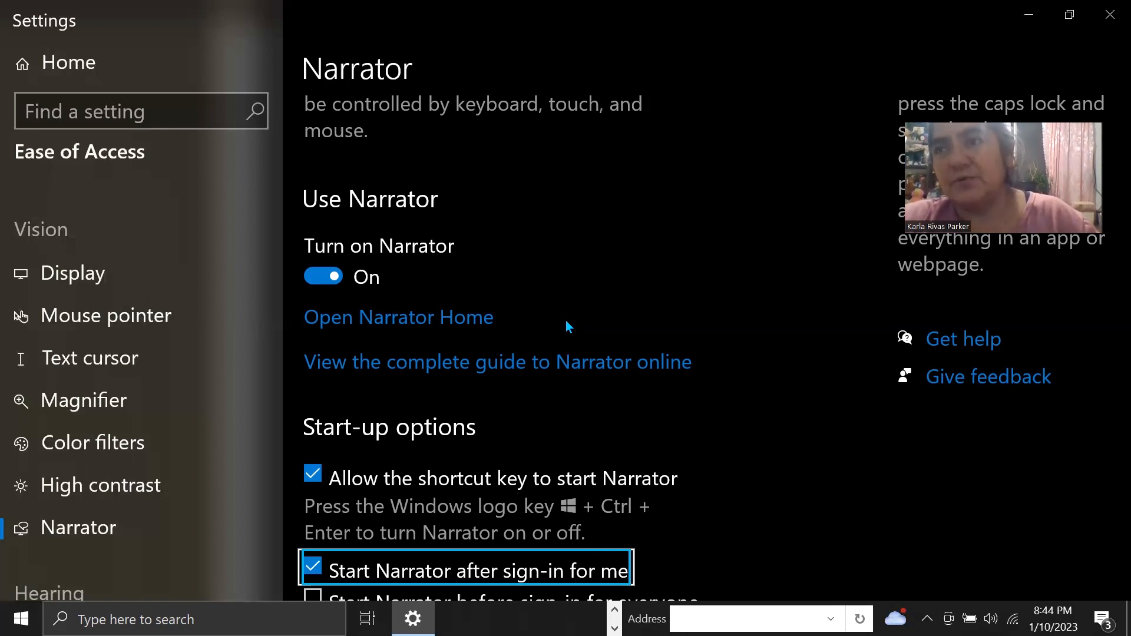
key("Tab")
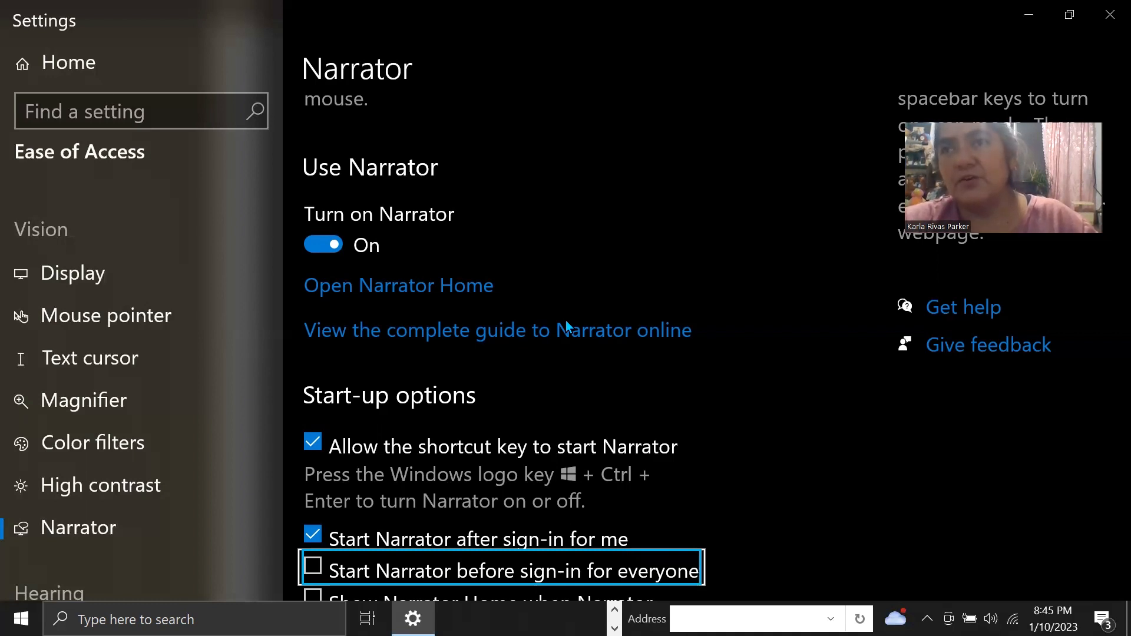
key("space")
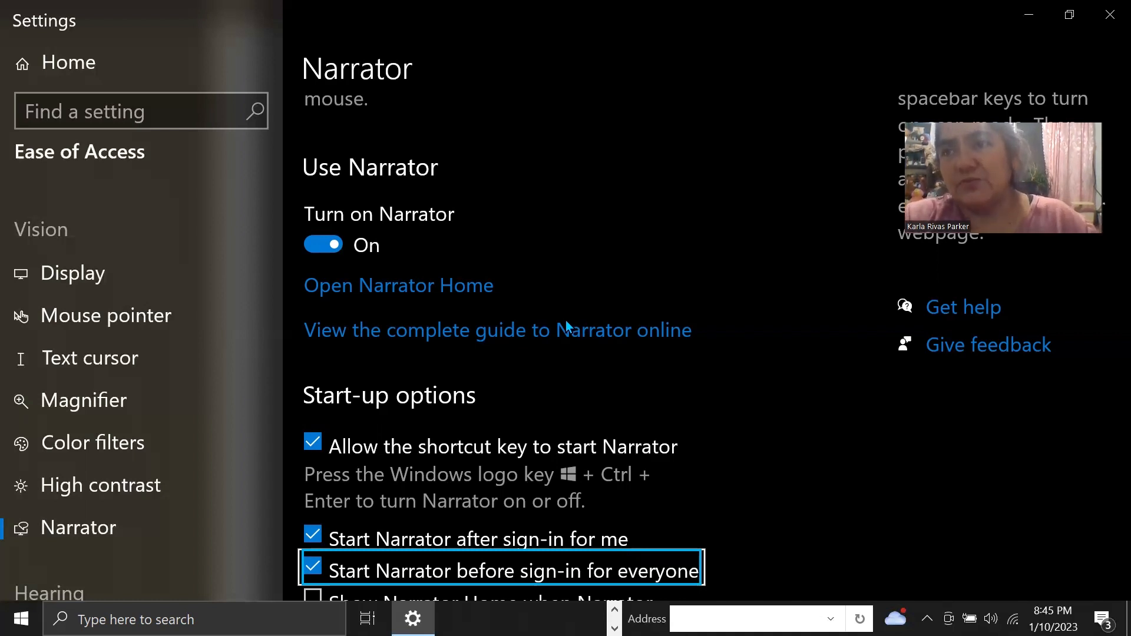
Step: Set the Narrator voice to Microsoft David - English (United States), trying the other installed voices on the way
key("Tab")
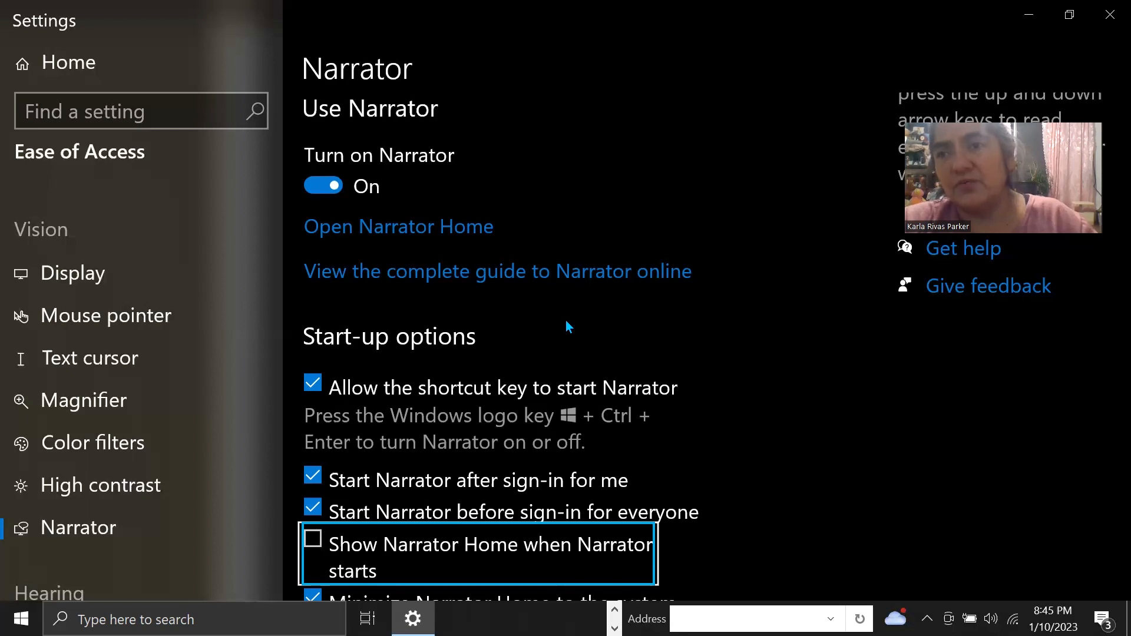
key("Tab")
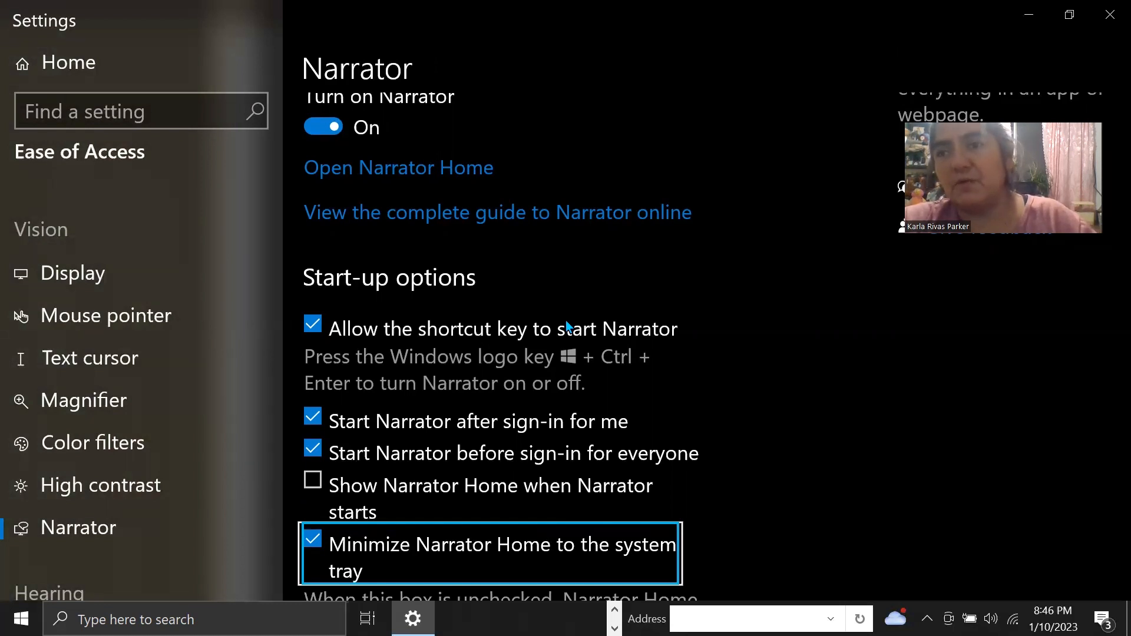
key("Tab")
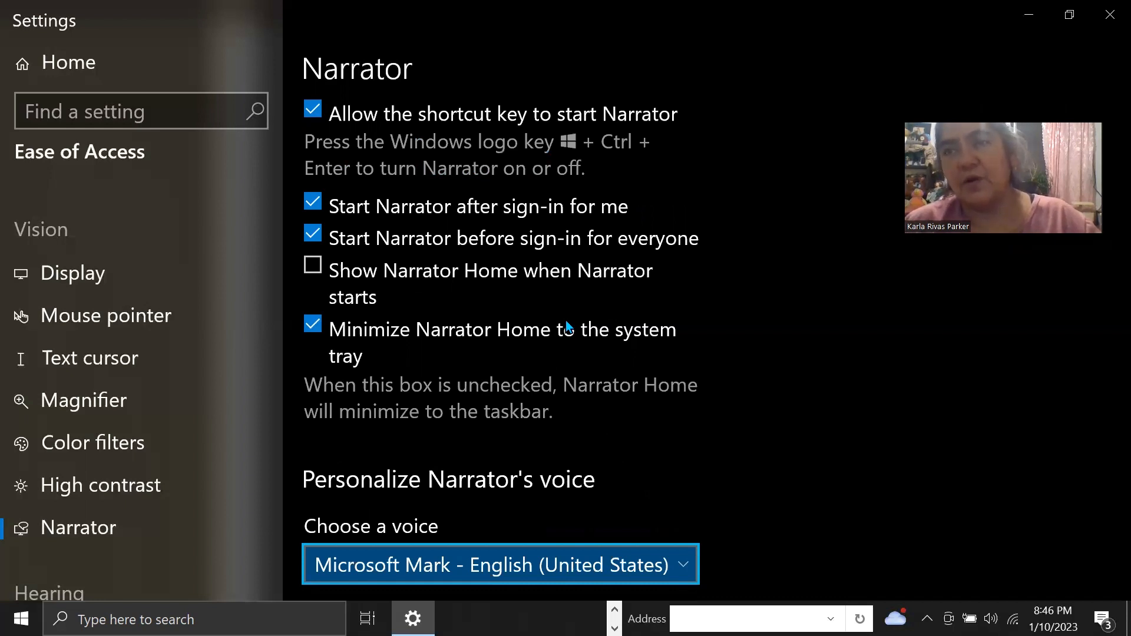
key("Down")
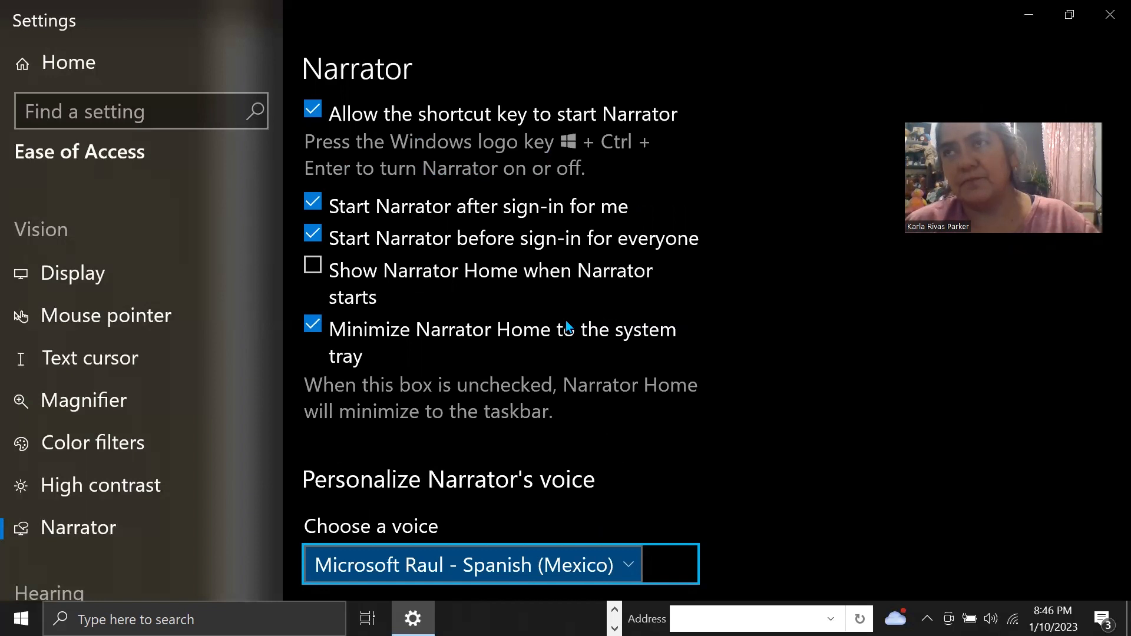
key("Down")
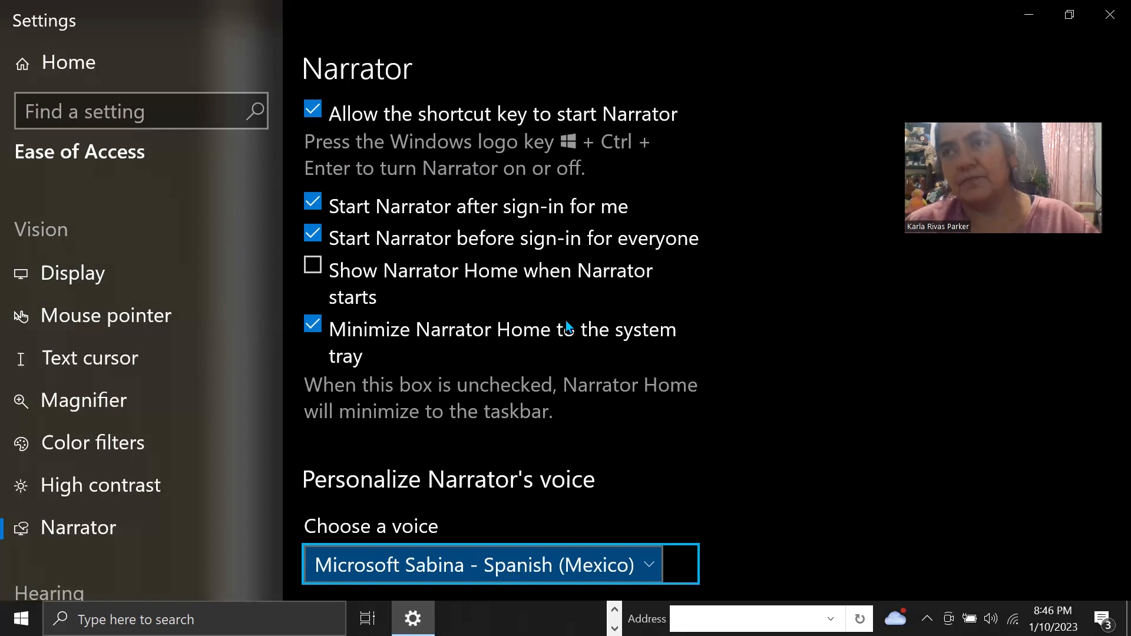
key("Down")
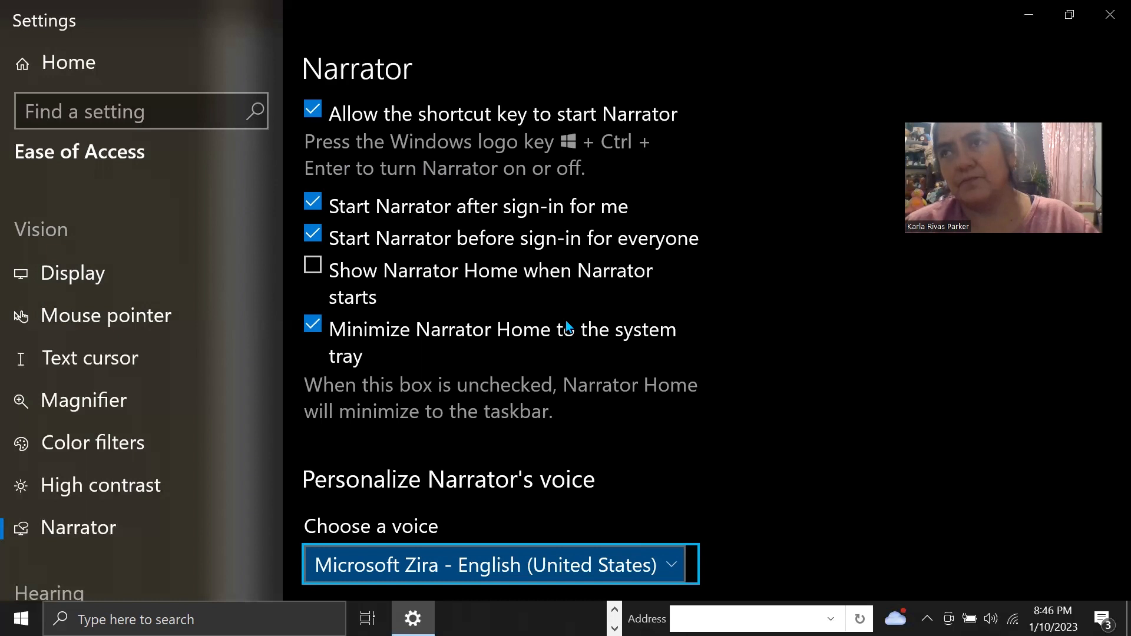
key("Down")
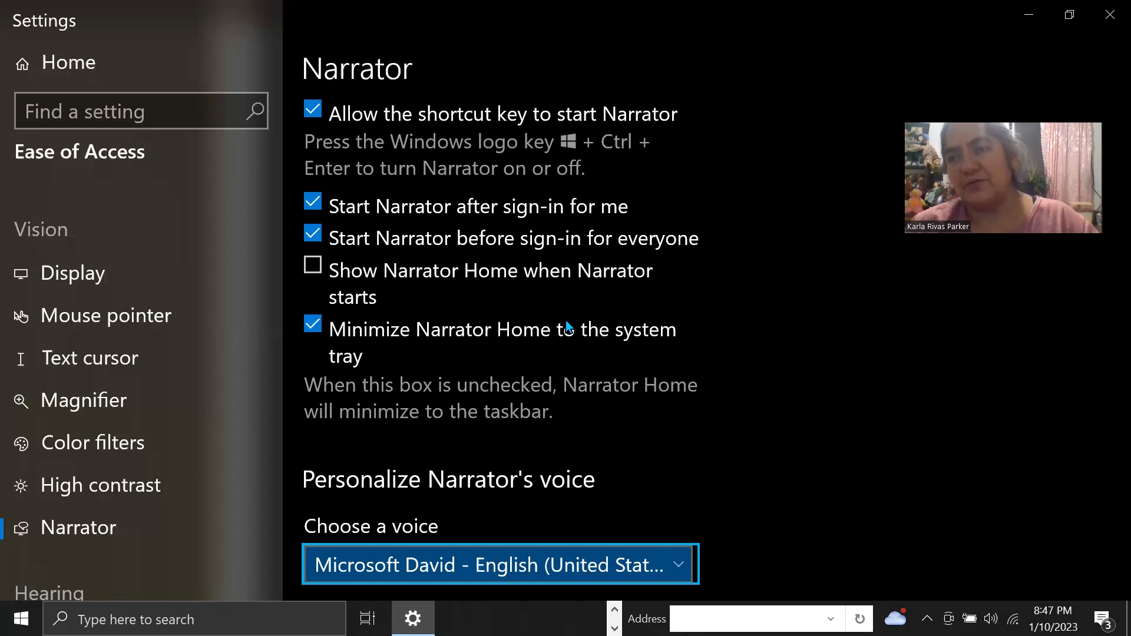
Step: Raise the voice speed to 19 in Narrator's voice personalization settings
key("Tab")
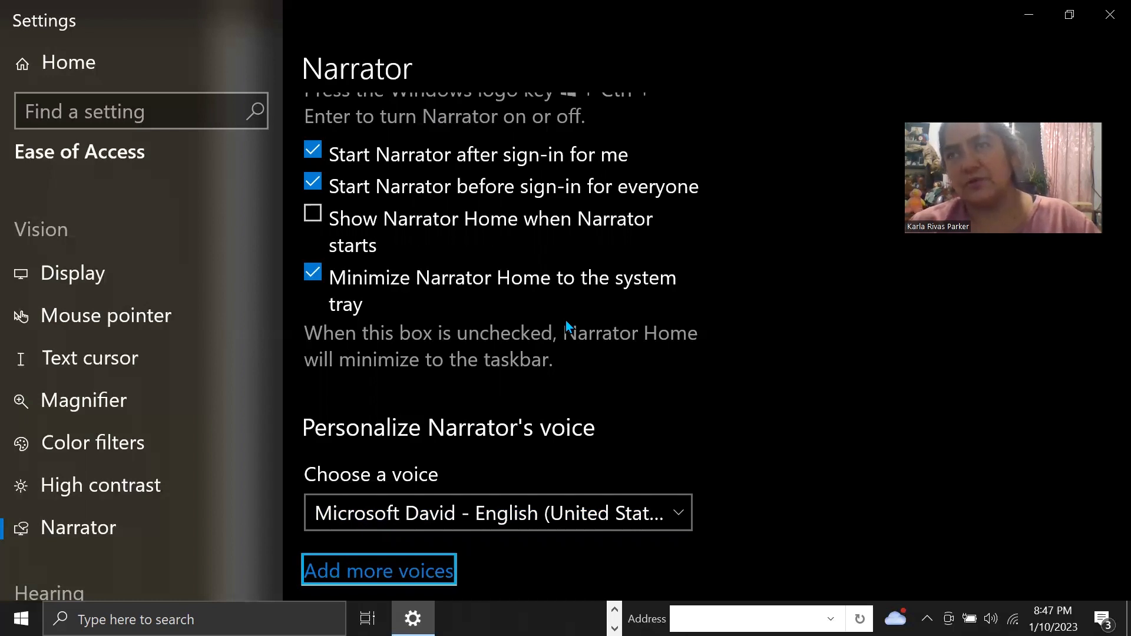
key("Tab")
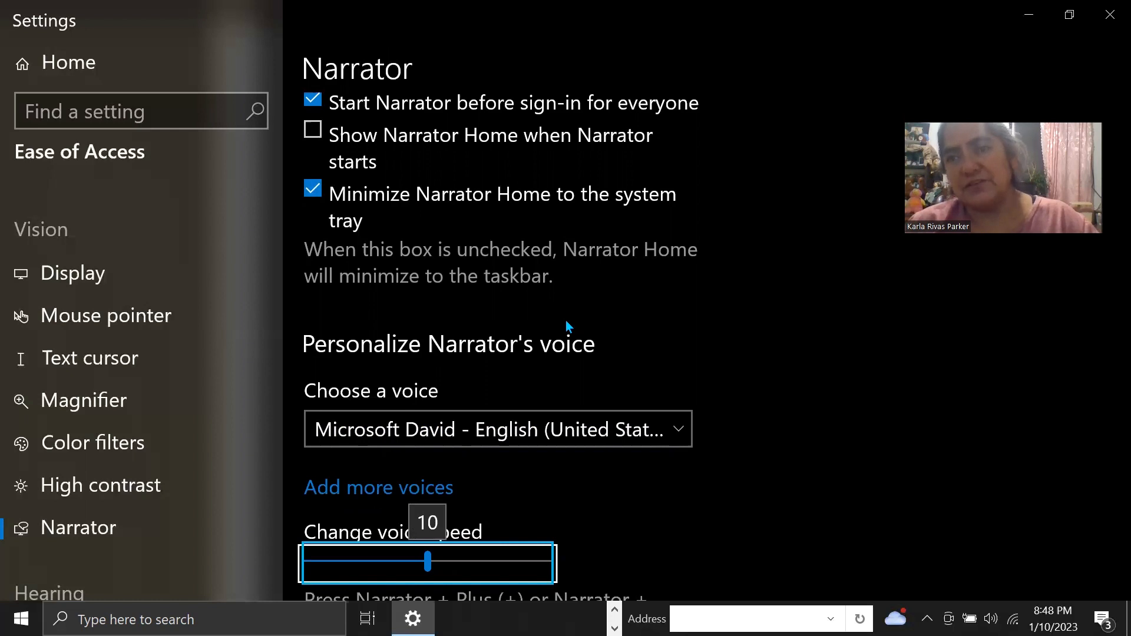
key("Right")
key("Right")
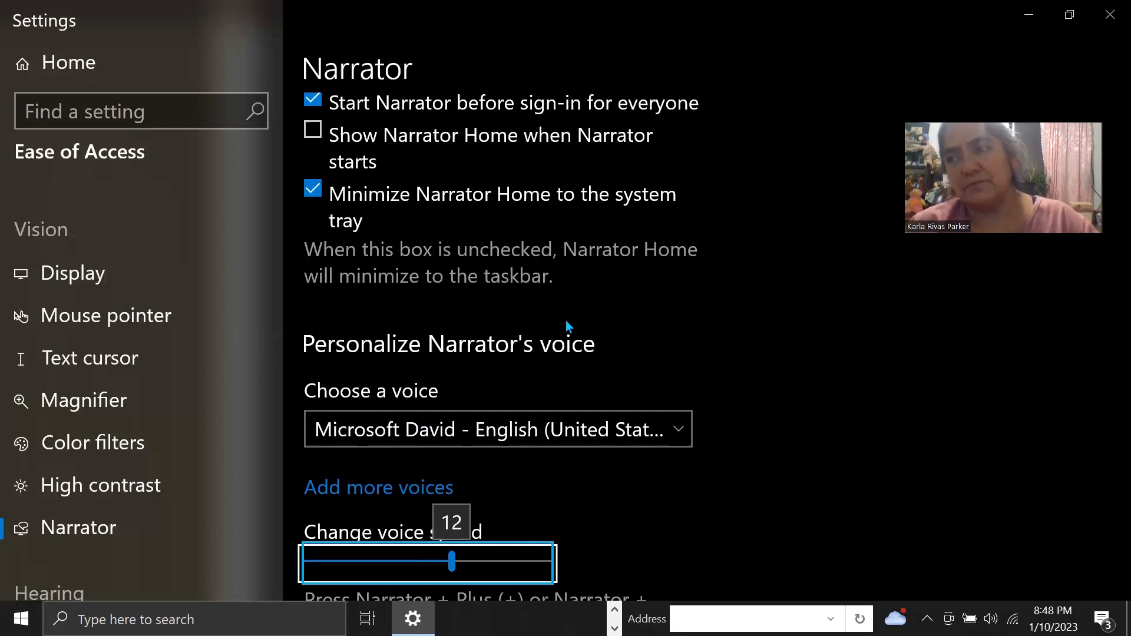
key("Right")
key("Right")
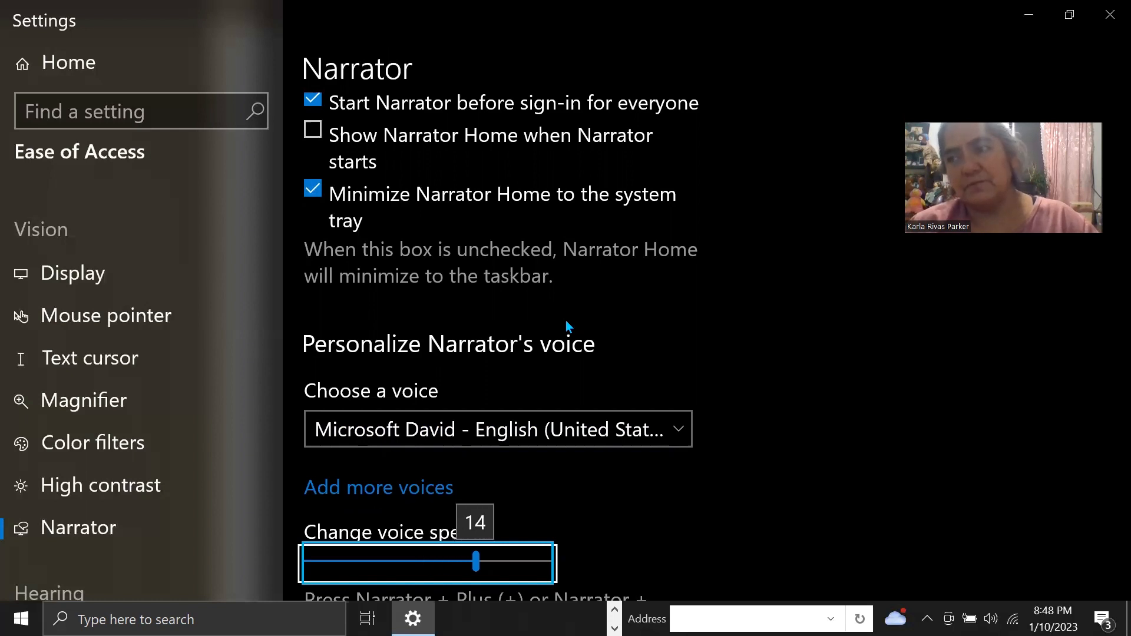
key("Right")
key("Right")
key("Right")
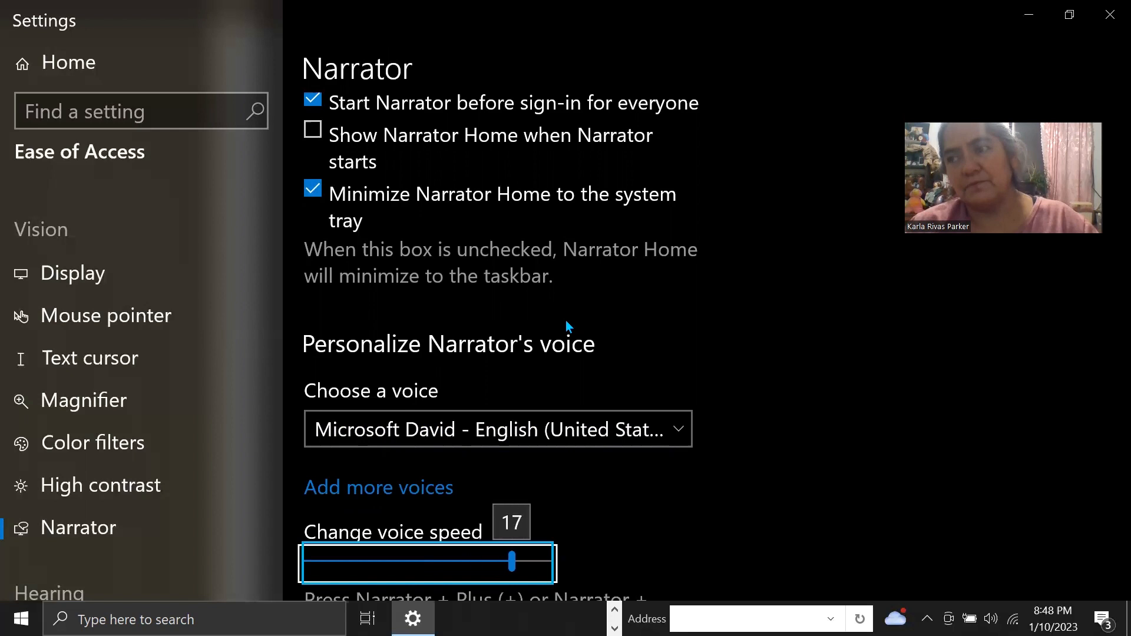
key("Right")
key("Right")
key("Tab")
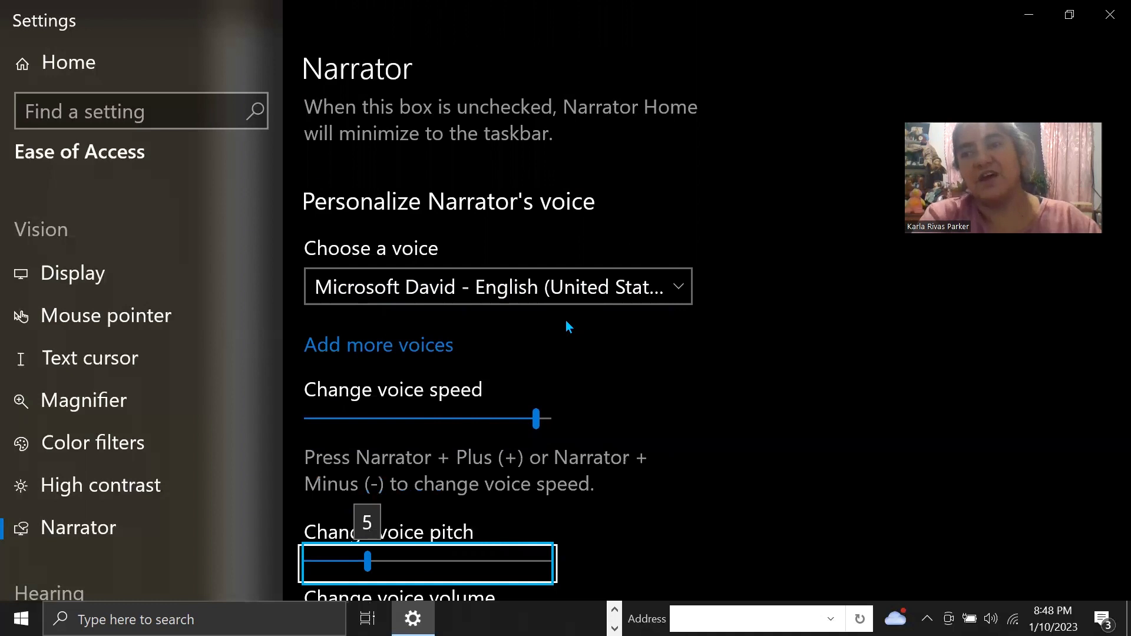
Step: Lower the speed of Narrator's voice to 10
key("shift+Tab")
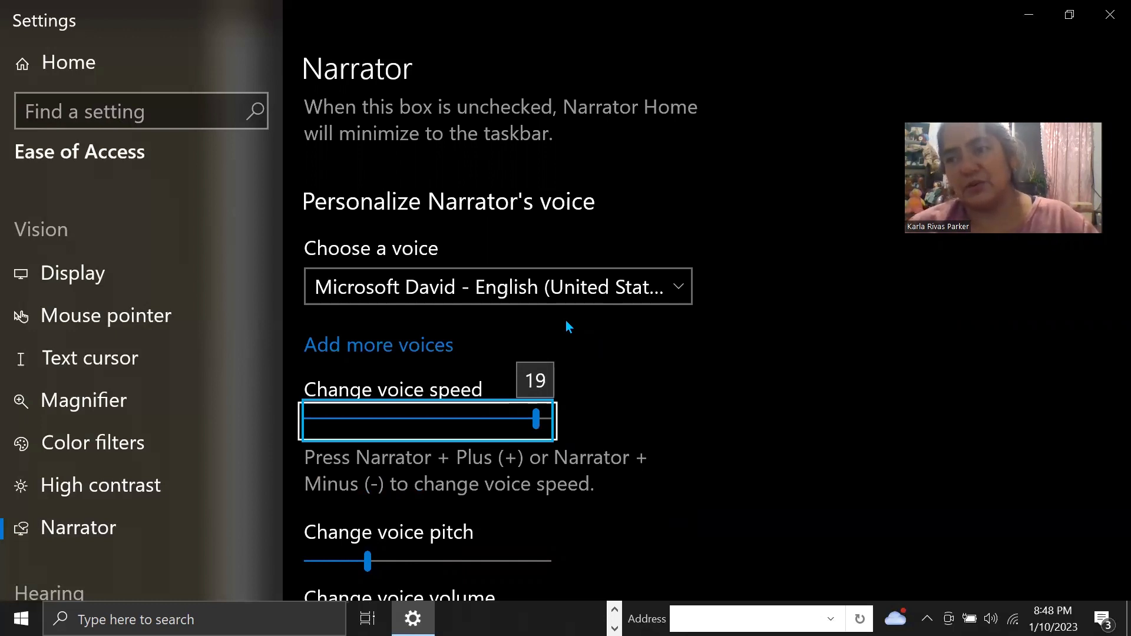
key("Left")
key("Left")
key("Left")
key("Left")
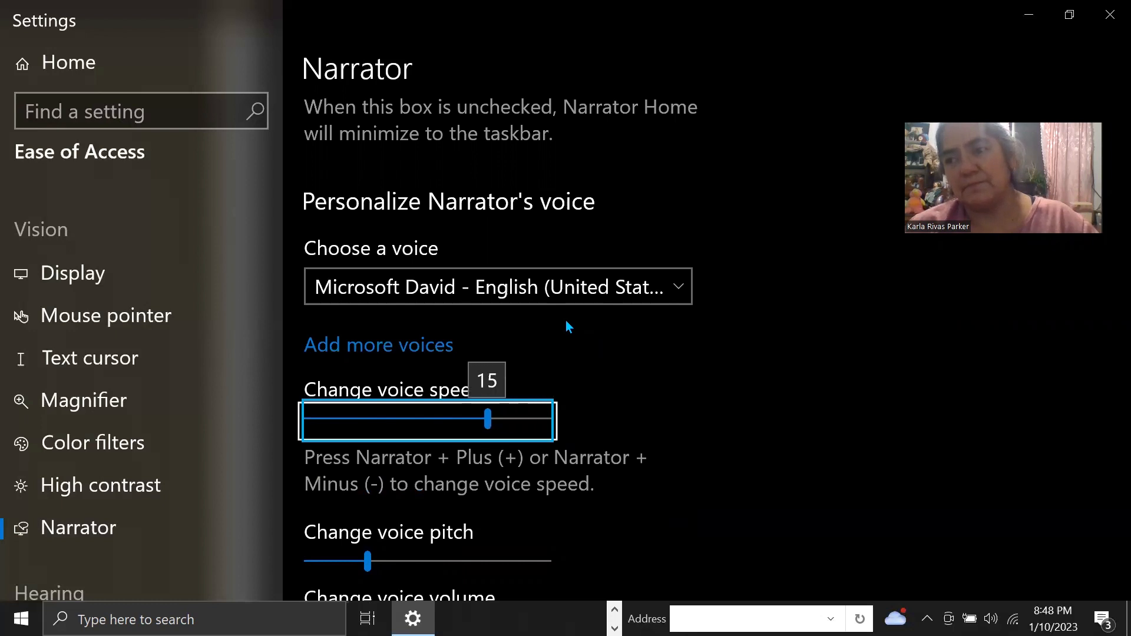
key("Left")
key("Left")
key("Left")
key("Left")
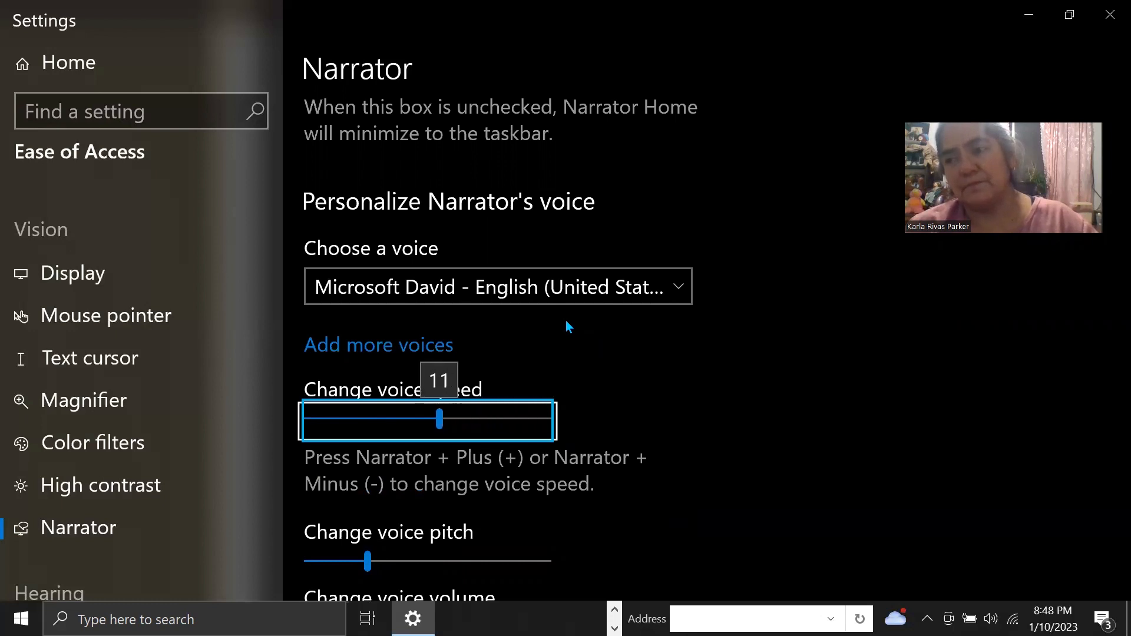
key("Left")
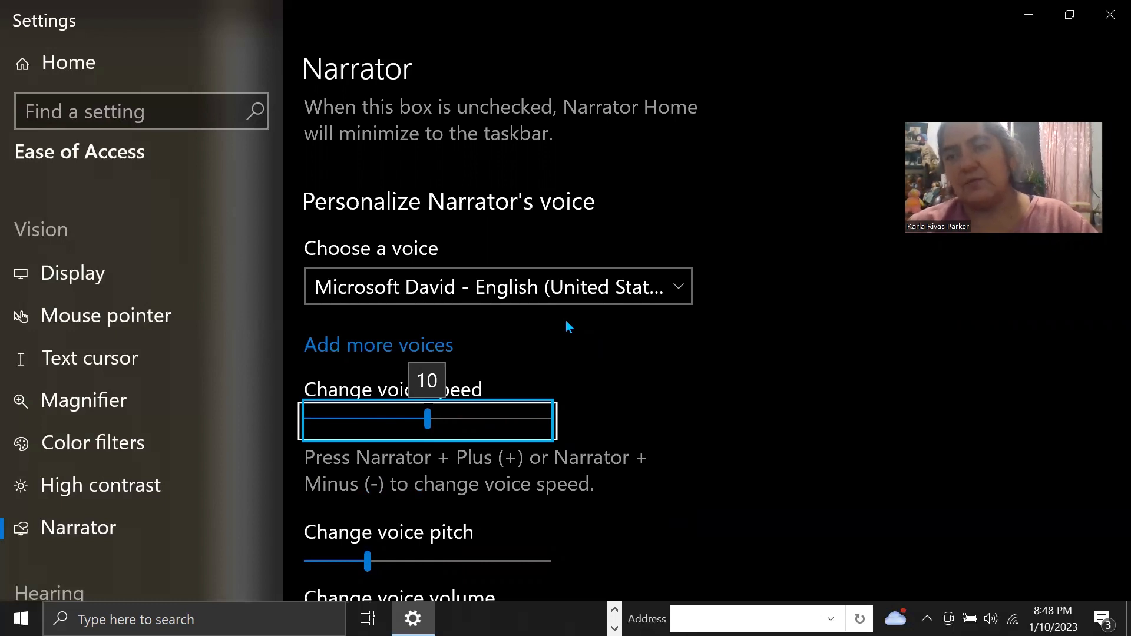
Step: Raise the pitch of Narrator's voice to the maximum value of 20
key("Tab")
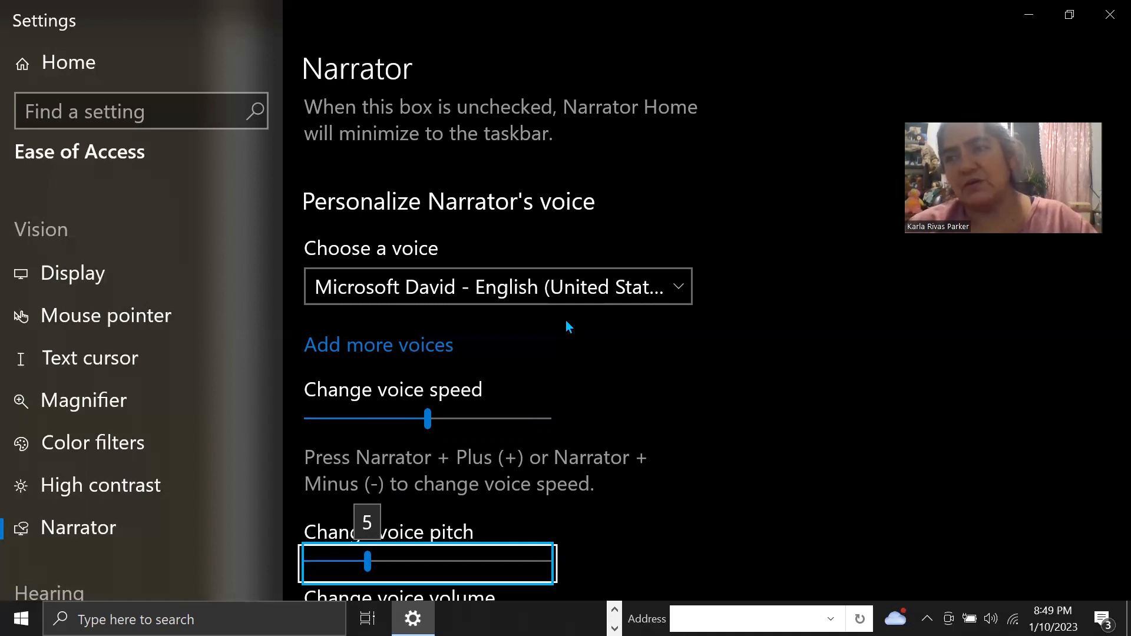
key("Right")
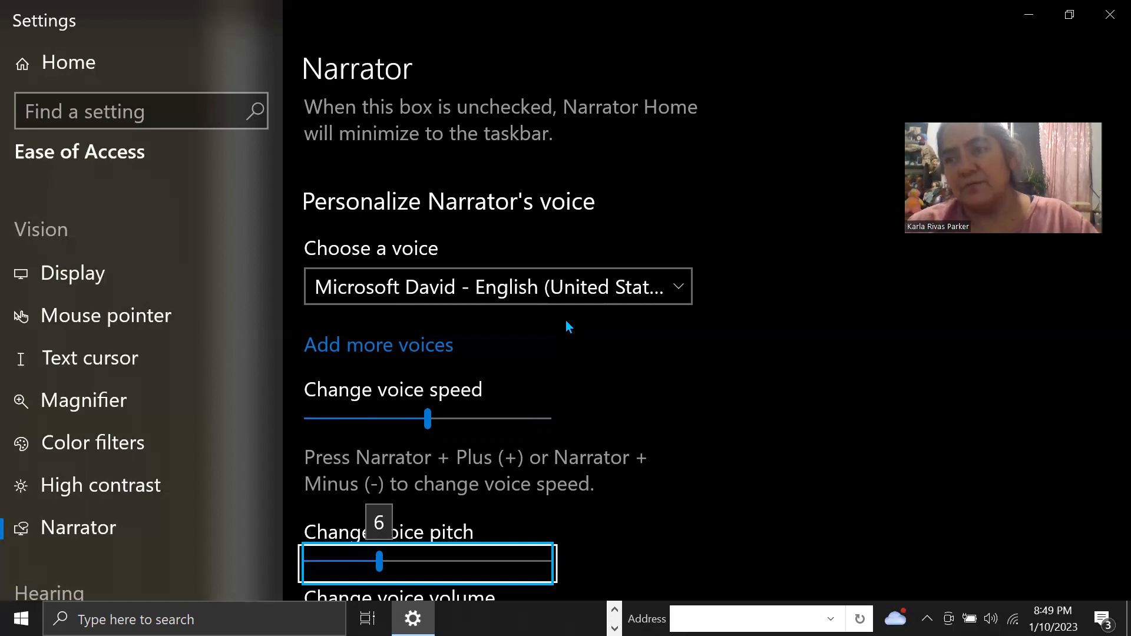
key("Right")
key("Right")
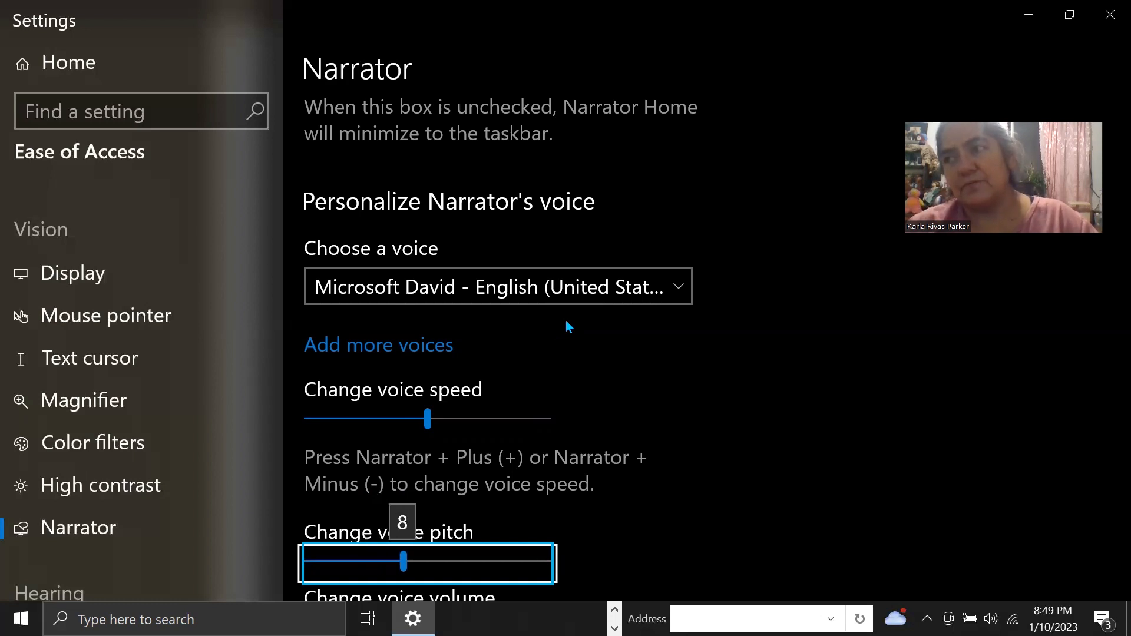
key("Right")
key("Right")
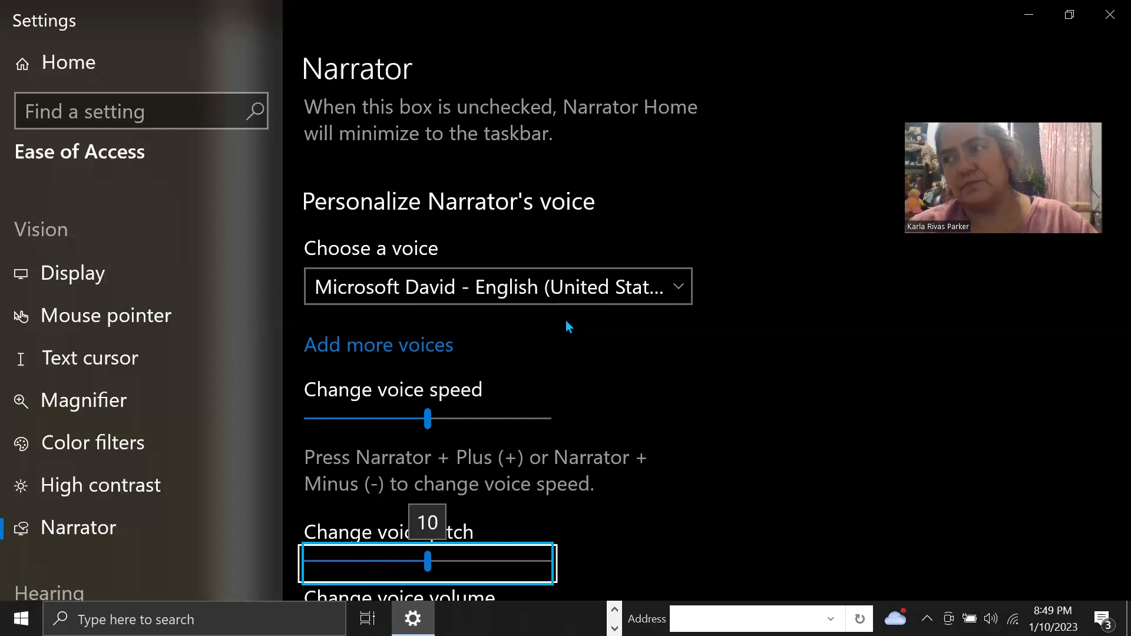
key("Right")
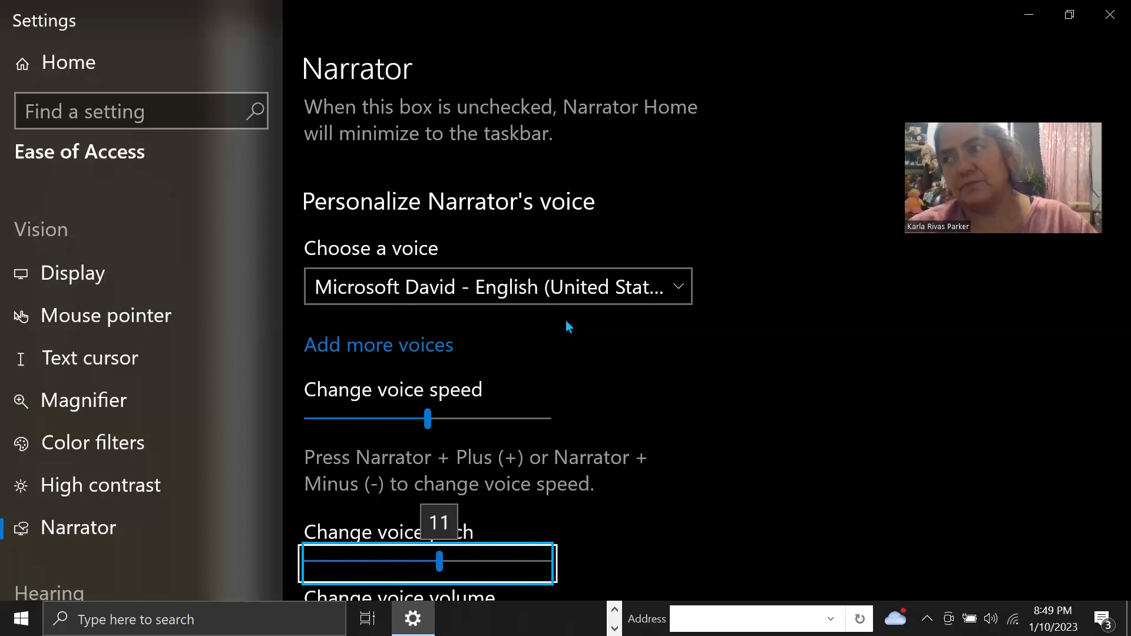
key("Right")
key("Right")
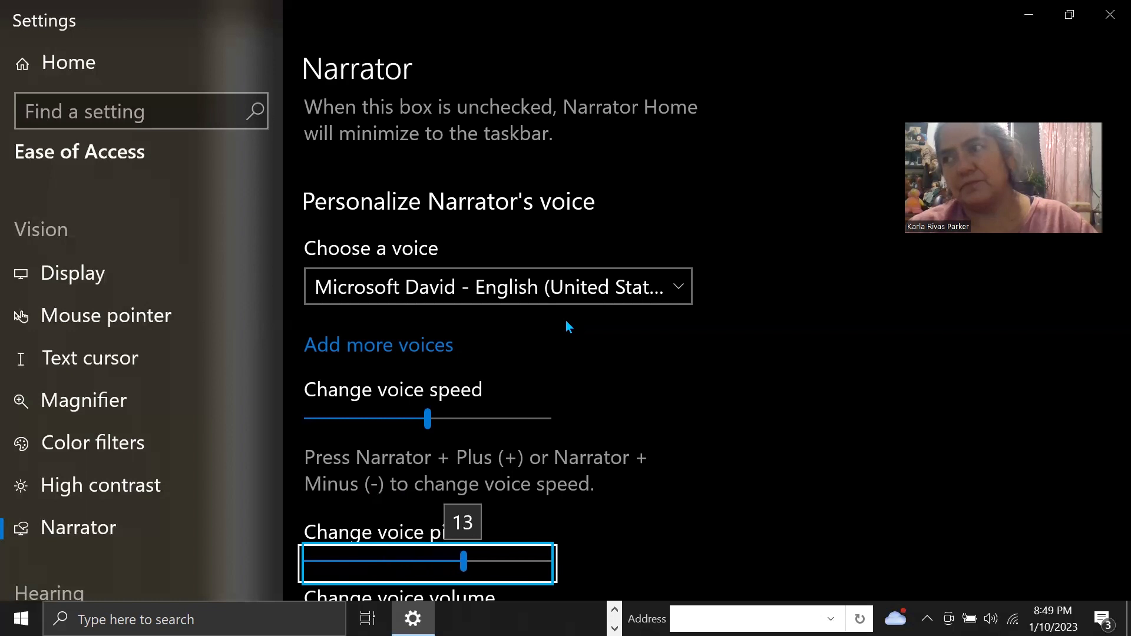
key("Right")
key("Right")
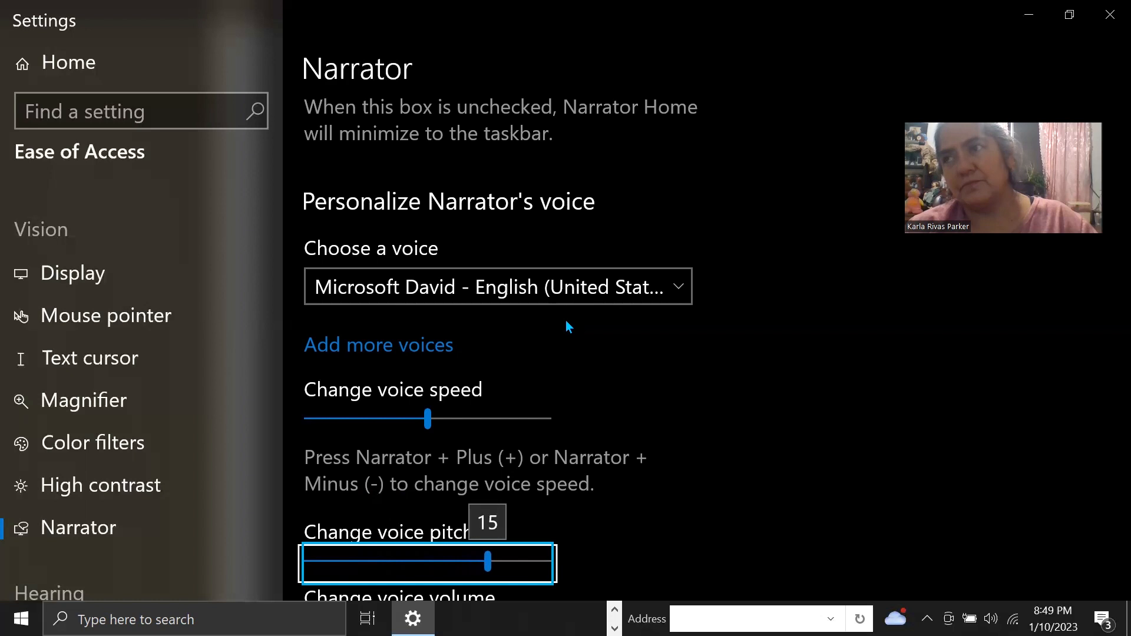
key("Right")
key("Right")
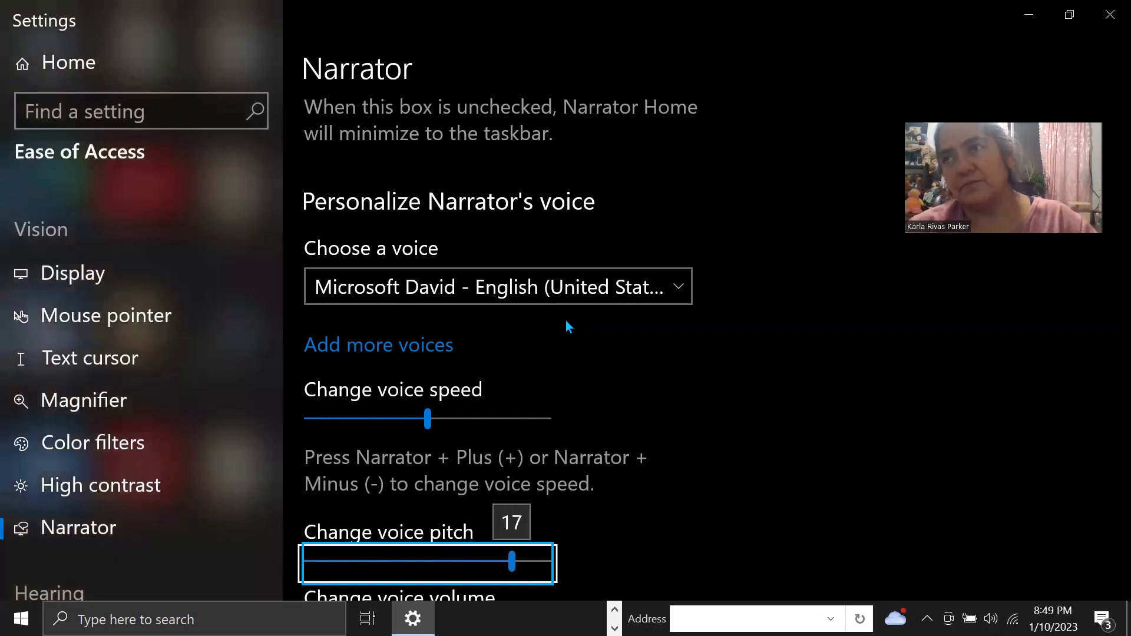
key("Right")
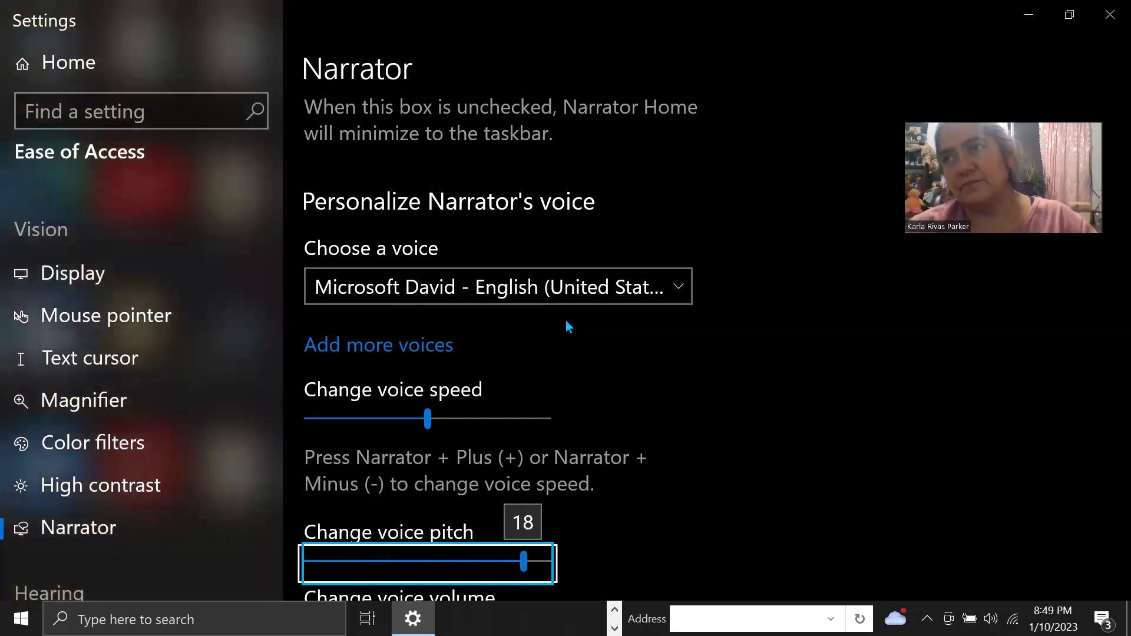
key("Right")
key("Right")
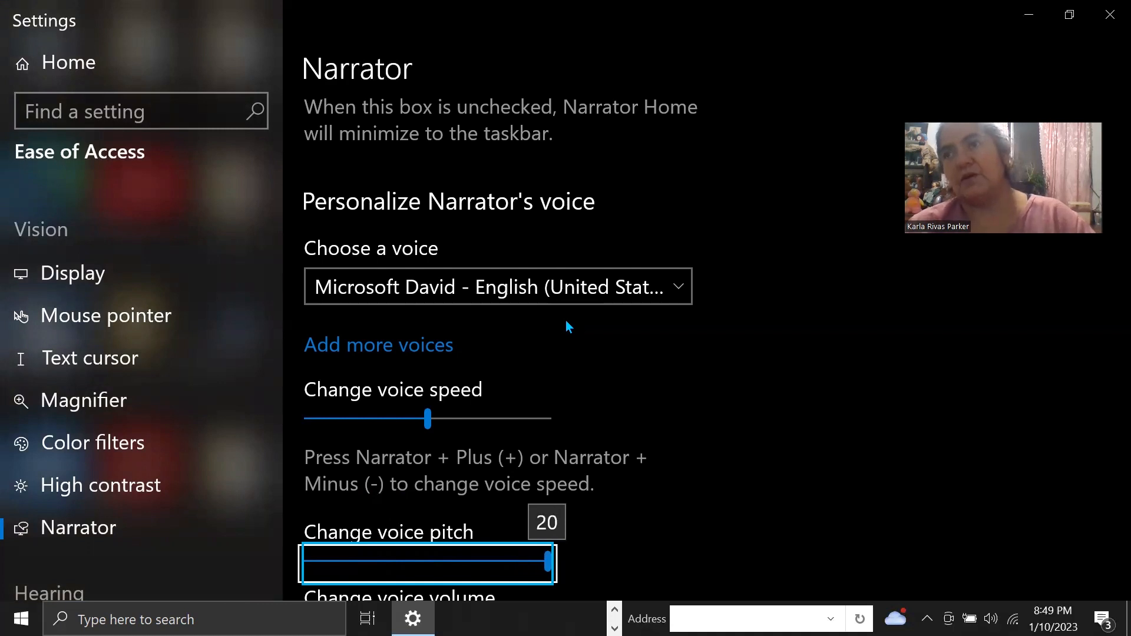
Step: Lower the pitch of Narrator's voice to 10
key("Tab")
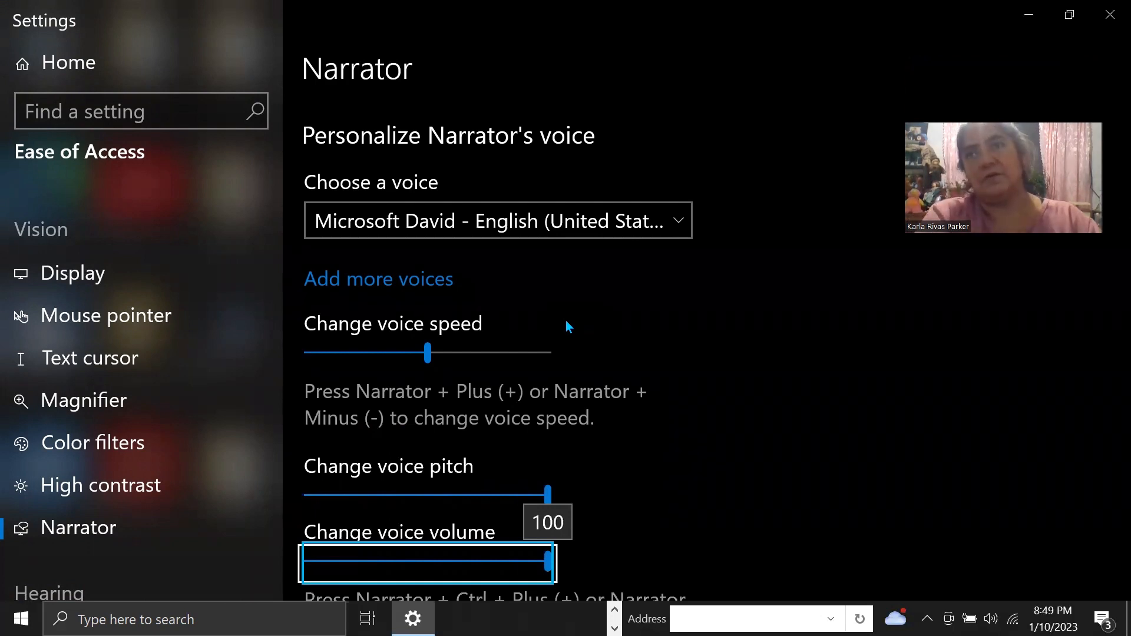
key("shift+Tab")
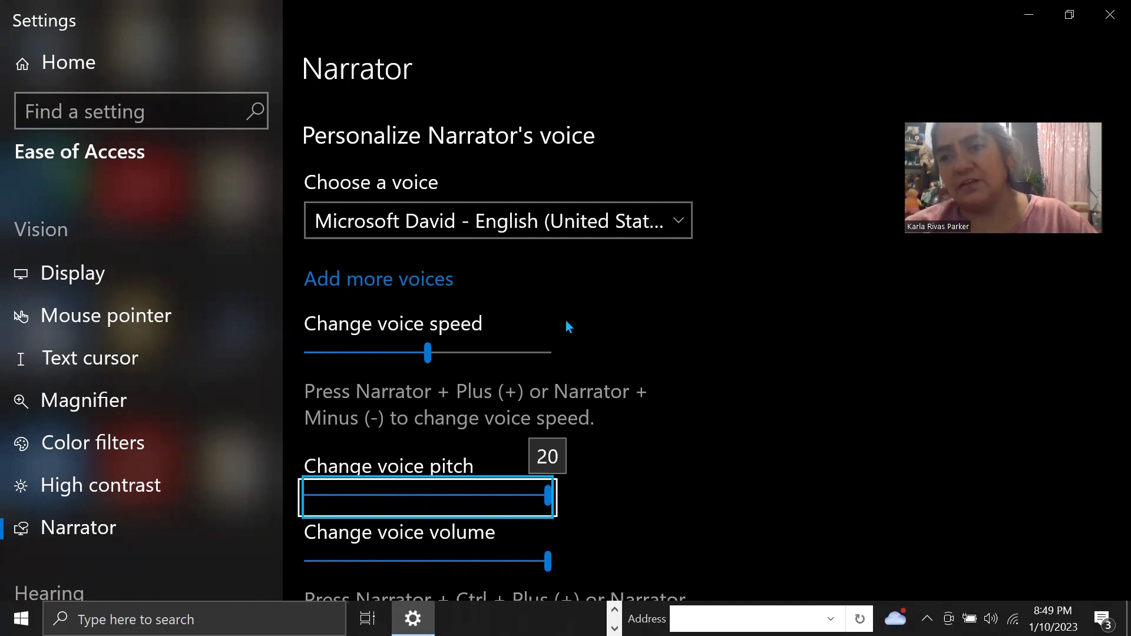
key("Left")
key("Left")
key("Left")
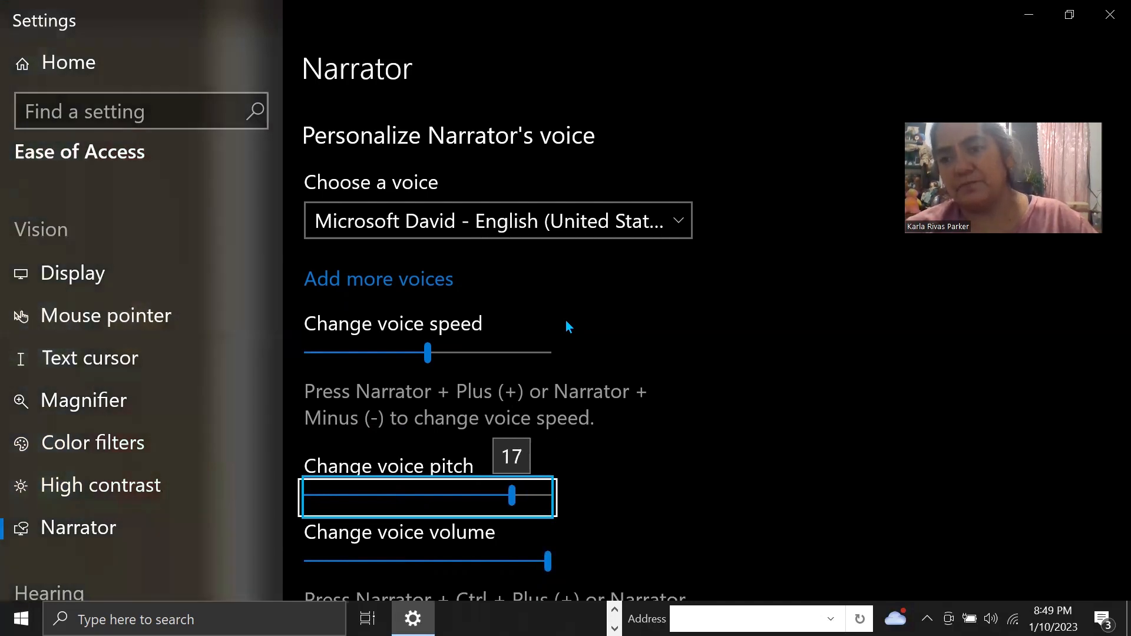
key("Left")
key("Left")
key("Left")
key("Left")
key("Left")
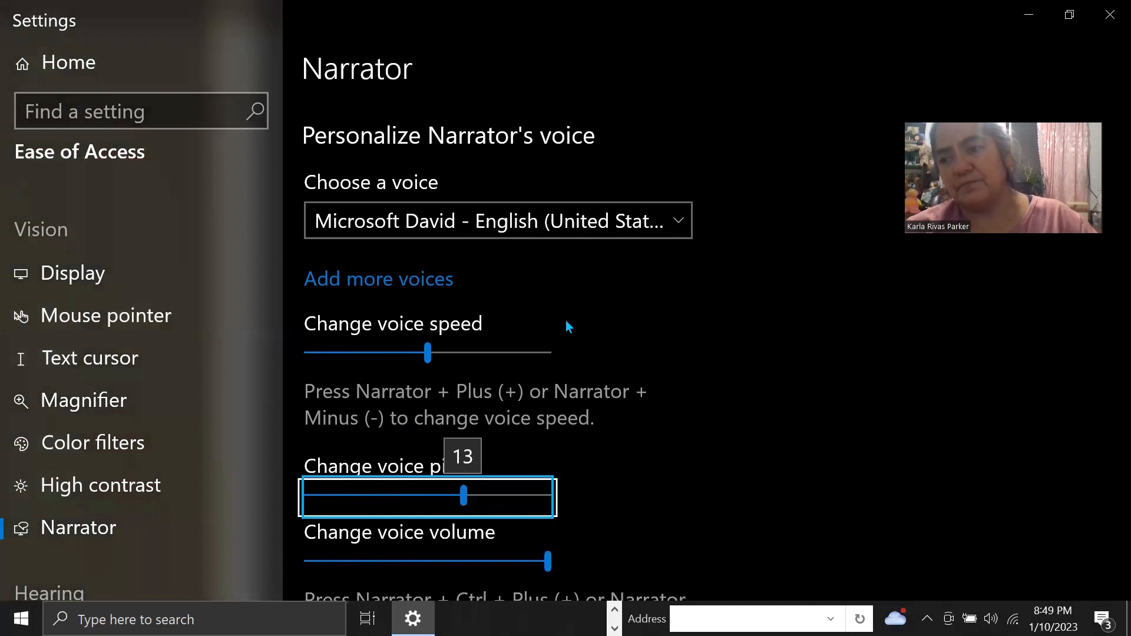
key("Left")
key("Left")
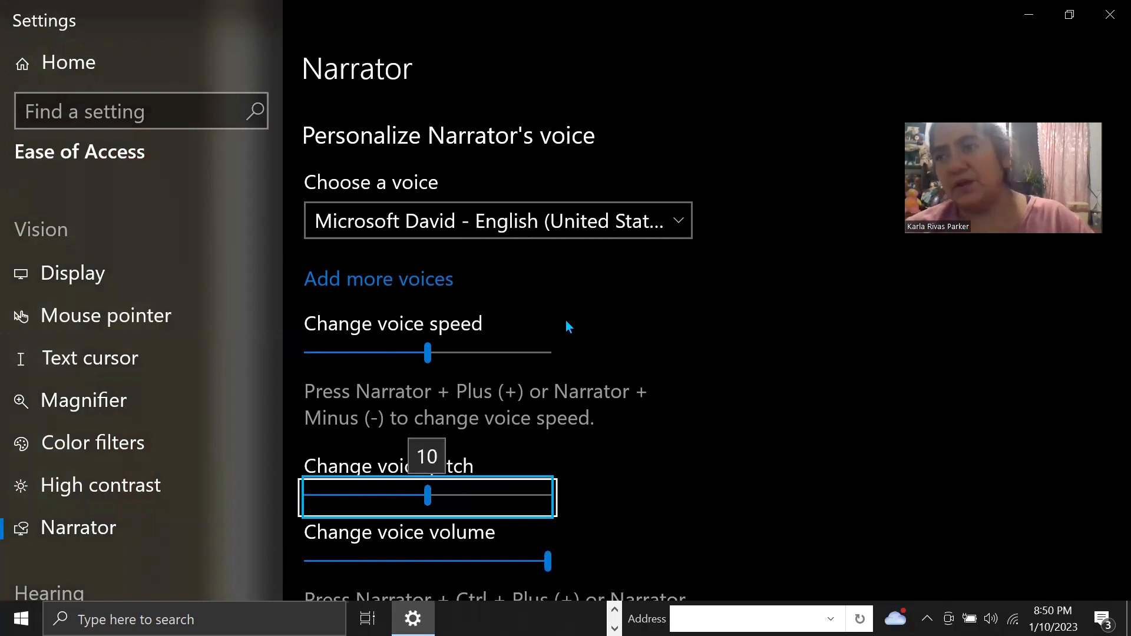
Step: Lower the volume of Narrator's voice to 73
key("Tab")
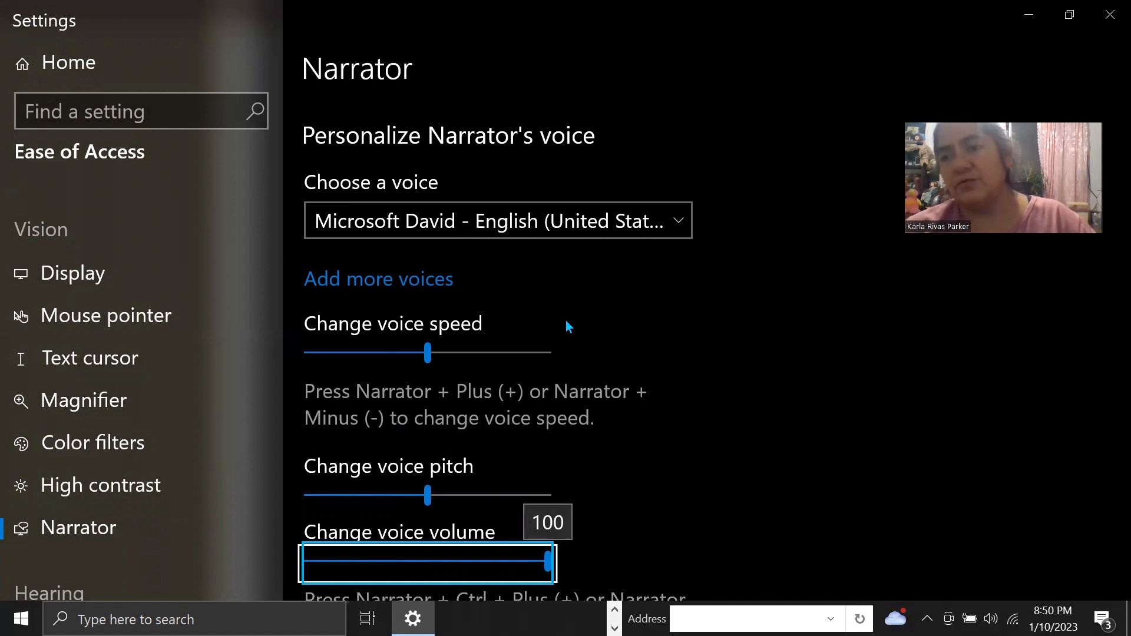
key("Left")
key("Left")
key("Left")
key("Left")
key("Left")
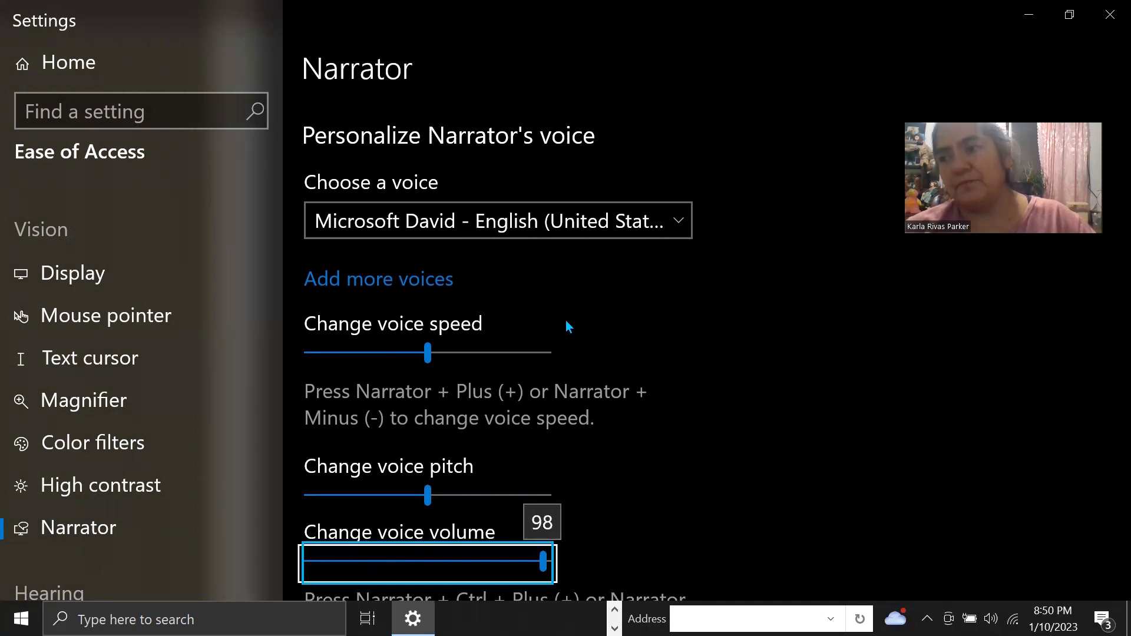
key("Left")
key("Left")
key("Left")
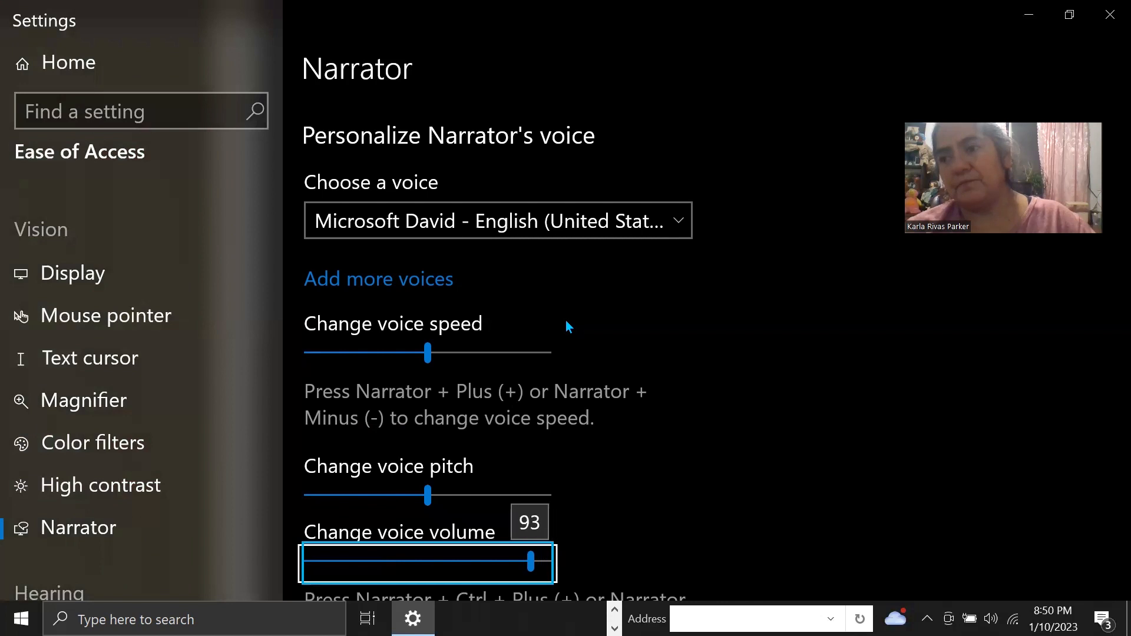
key("Left")
key("Left")
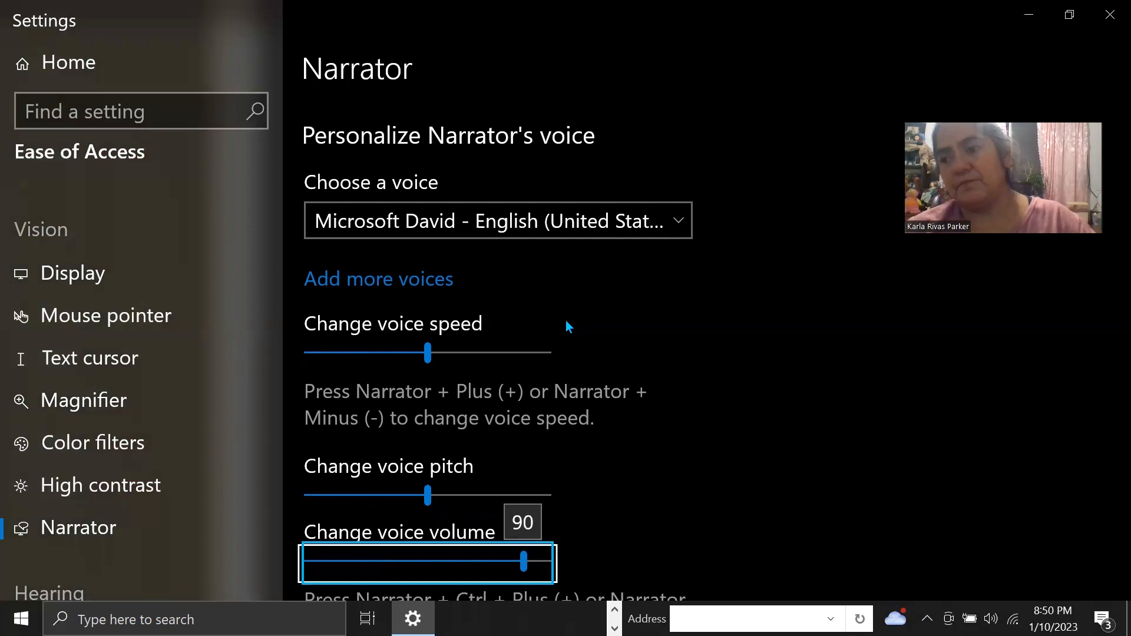
key("Left")
key("Left")
key("Left")
key("Left")
key("Left")
key("Left")
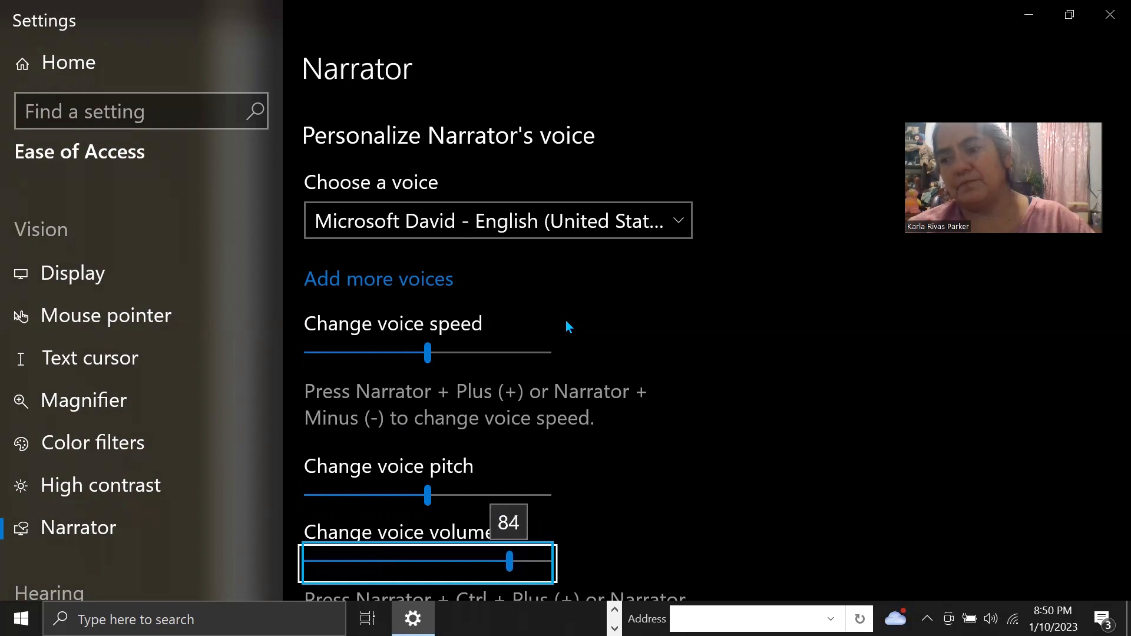
key("Left")
key("Left")
key("Left")
key("Left")
key("Left")
key("Left")
key("Left")
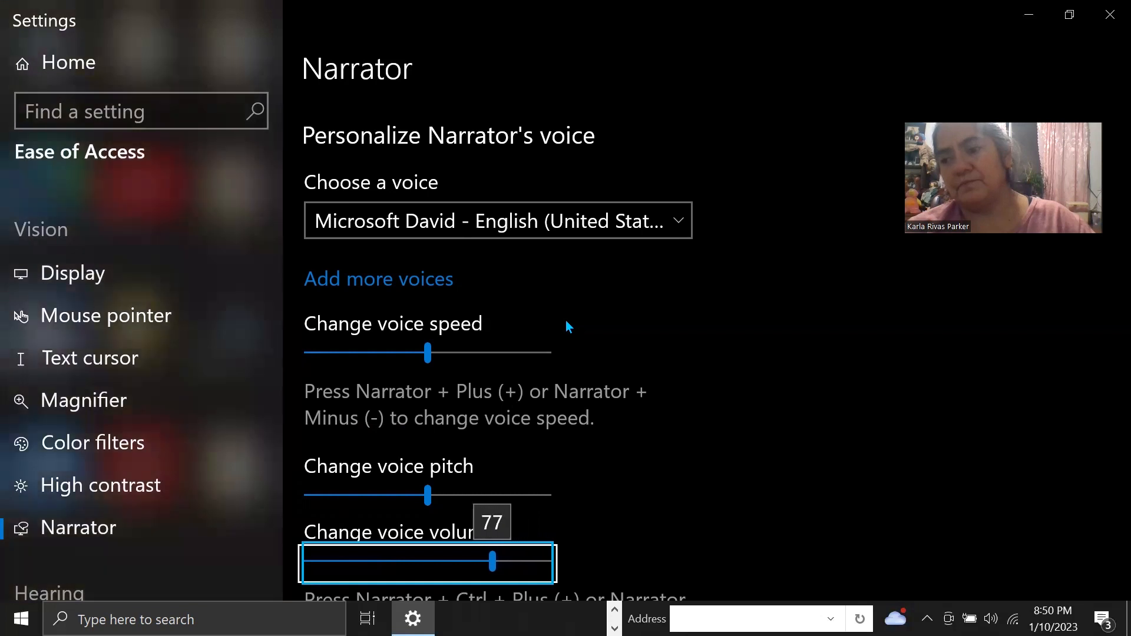
key("Left")
key("Left")
key("Left")
key("Left")
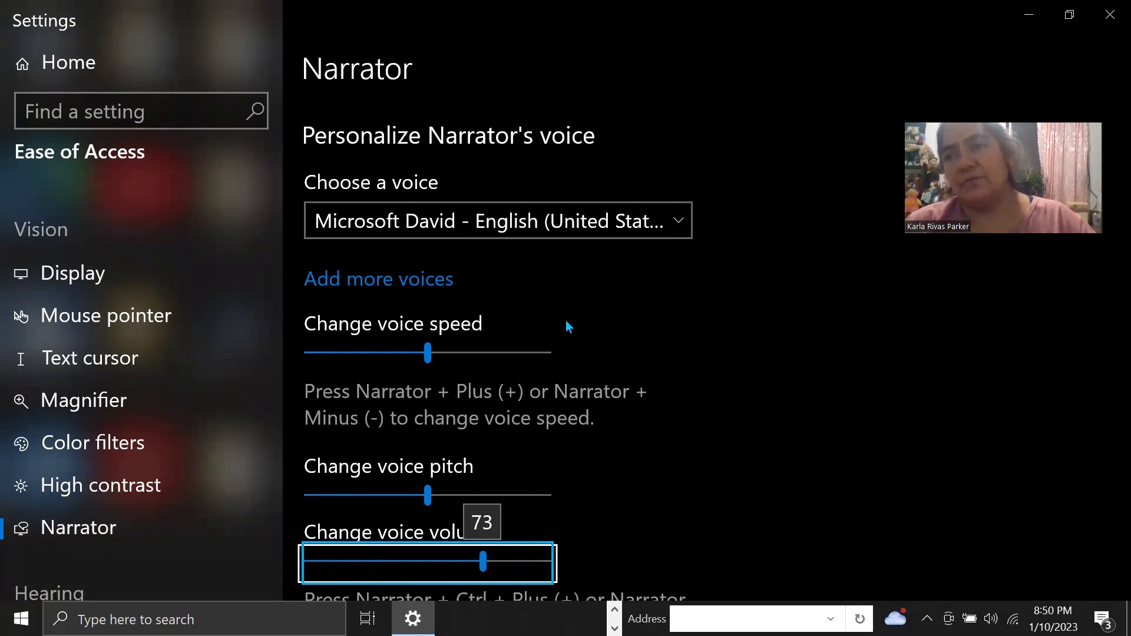
Step: Raise the volume of Narrator's voice back to the maximum of 100
scroll(568, 326, "up", 10)
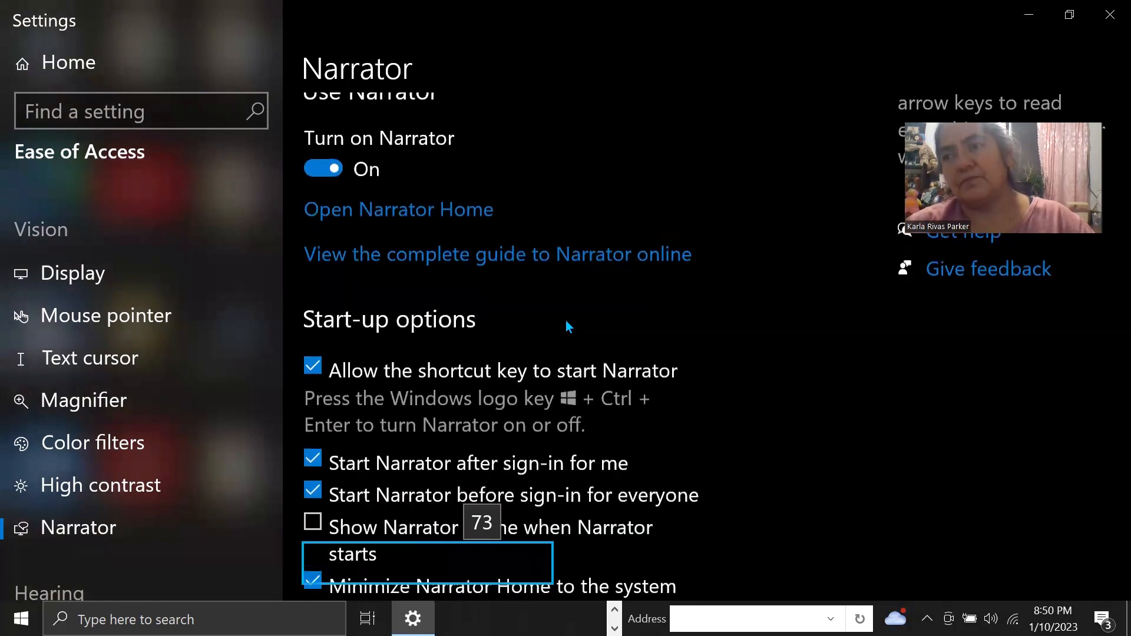
scroll(569, 327, "down", 10)
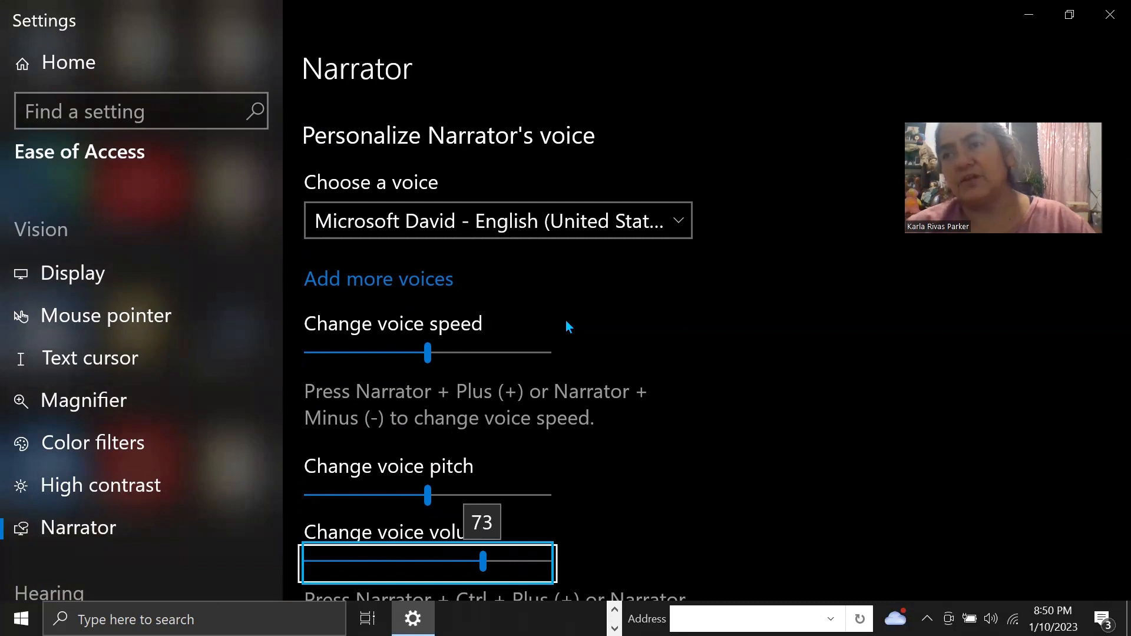
key("Right")
key("Right")
key("Right")
key("Right")
key("Right")
key("Right")
key("Right")
key("Right")
key("Right")
key("Right")
key("Right")
key("Right")
key("Right")
key("Right")
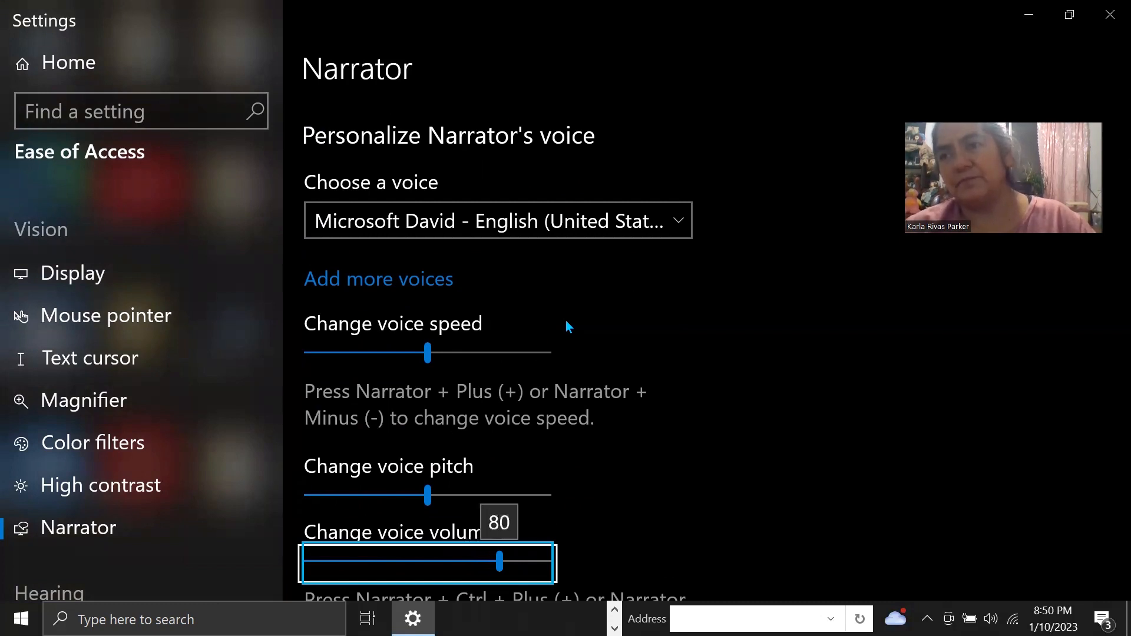
key("Right")
key("Right")
key("Right")
key("Right")
key("Right")
key("Right")
key("Right")
key("Right")
key("Right")
key("Right")
key("Right")
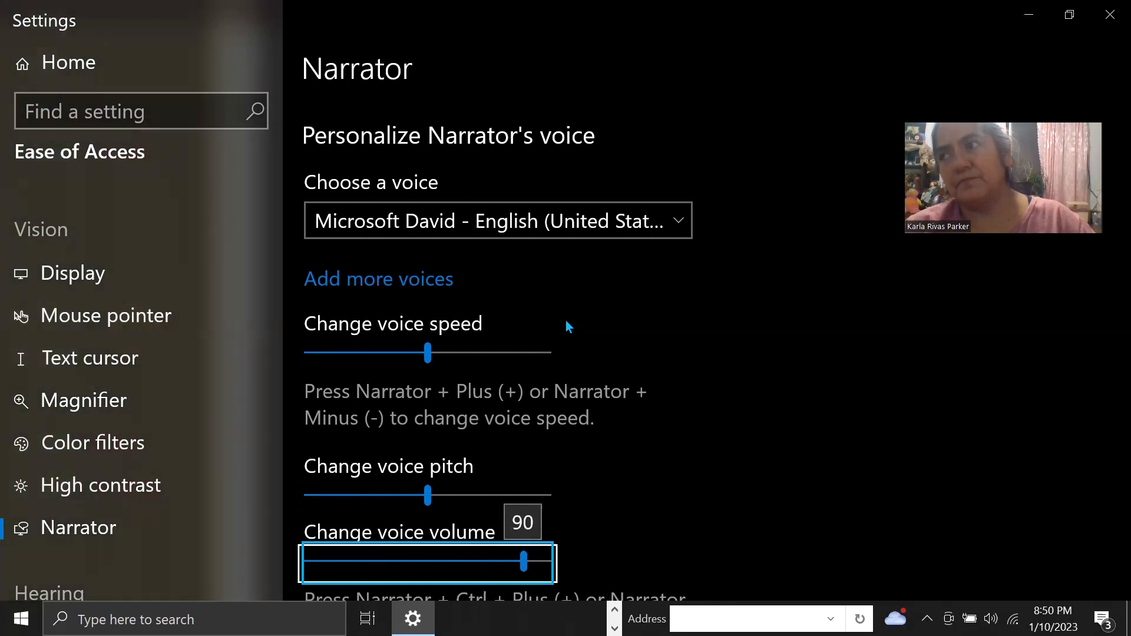
key("Right")
key("Right")
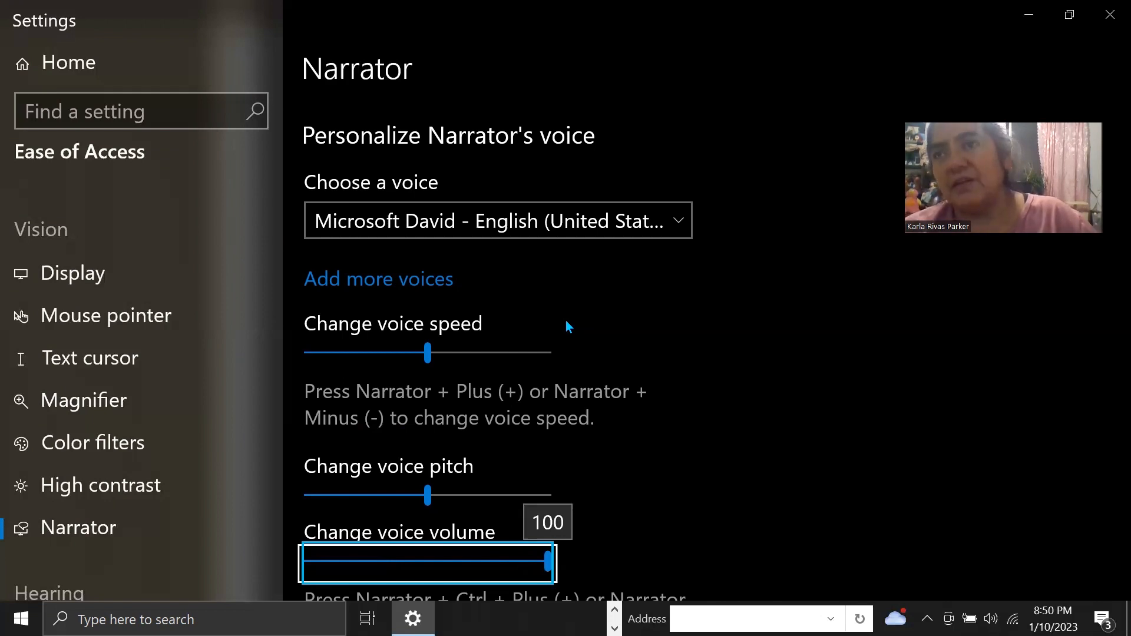
Step: Try Speakers / Headphones (Realtek Audio) as the output for Narrator's voice, and return it to Default Audio Device
key("Tab")
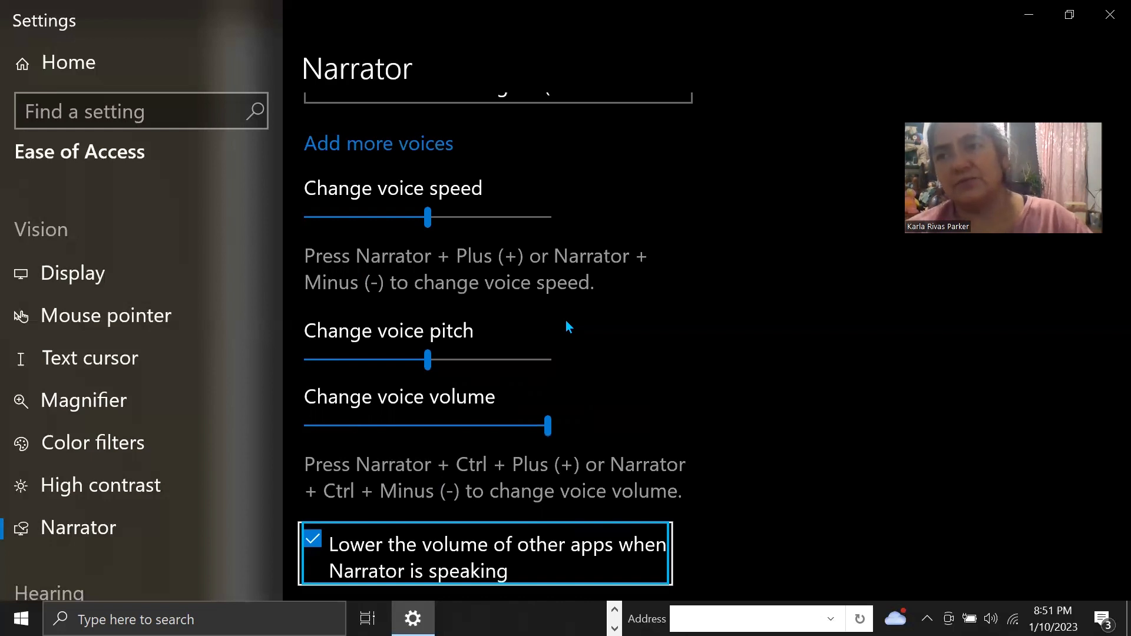
key("Tab")
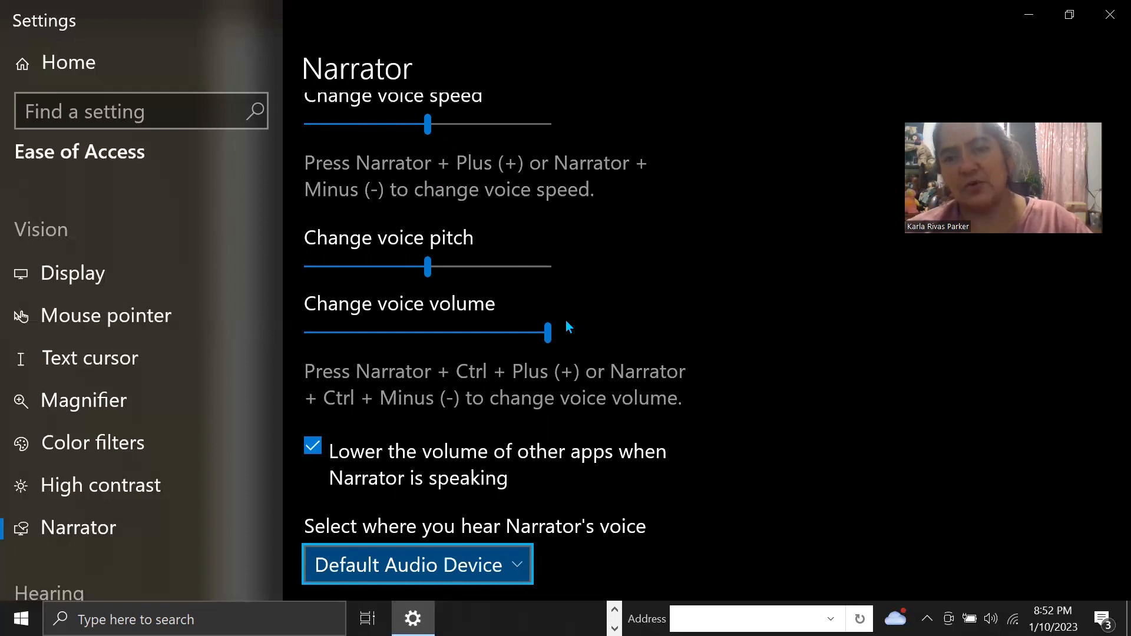
key("Down")
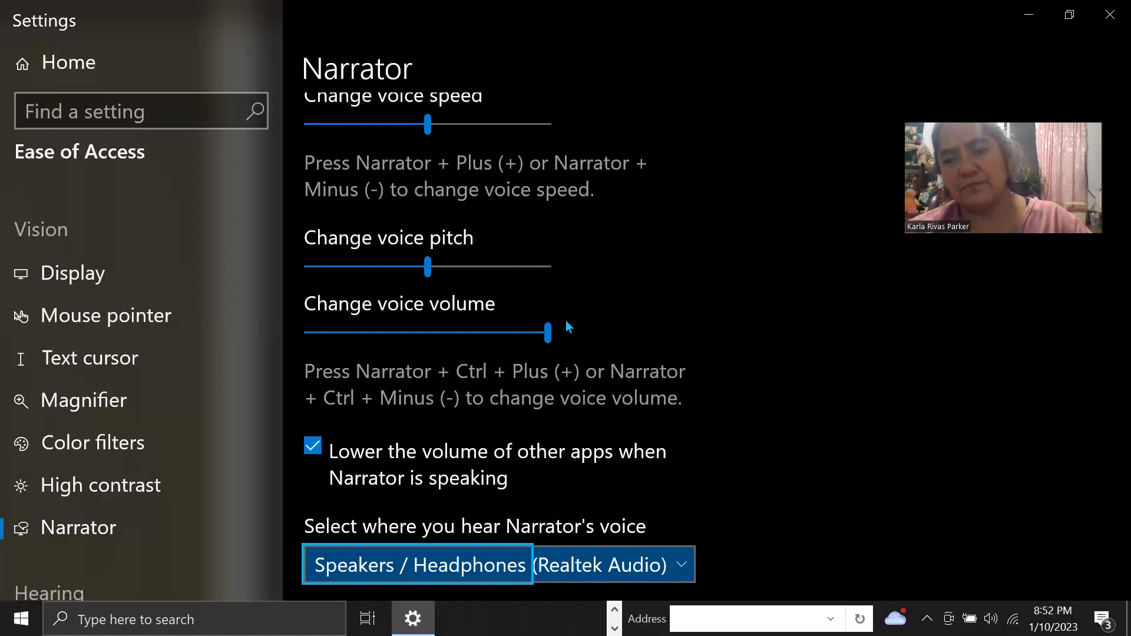
key("Up")
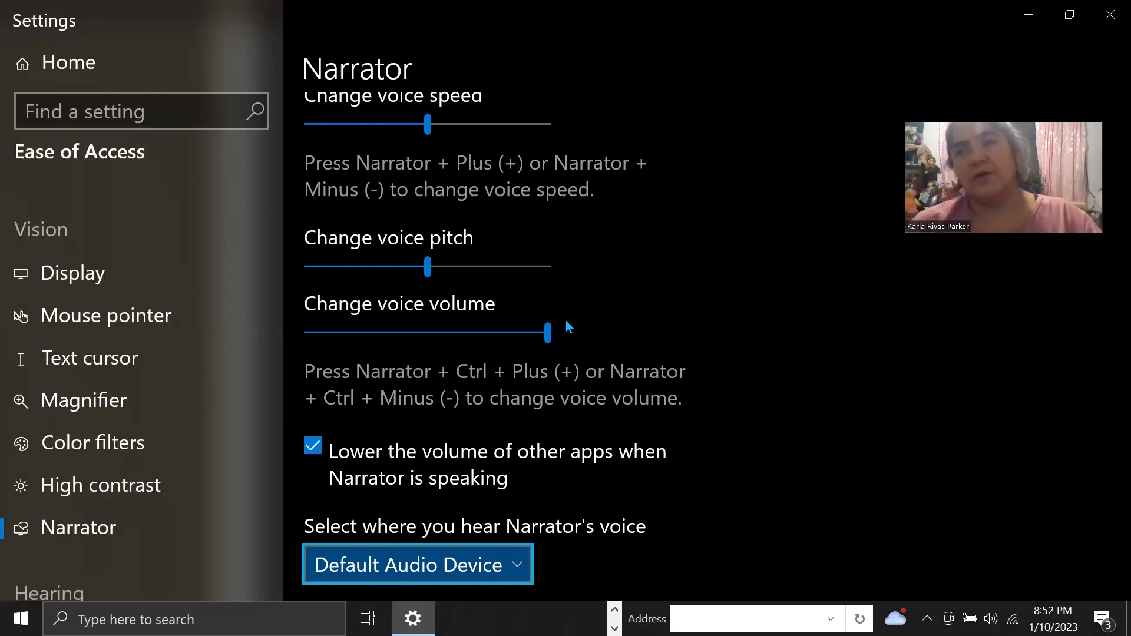
Step: Try the Increase pitch and Say cap options for reading capitalized text, and return the setting to Don't announce
key("Tab")
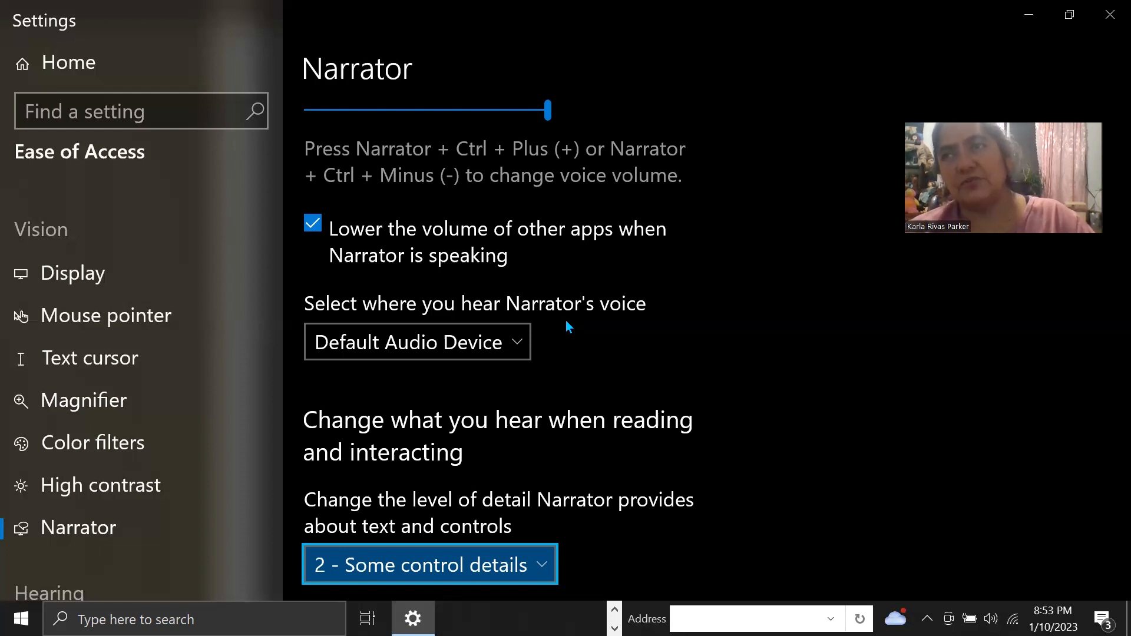
key("Tab")
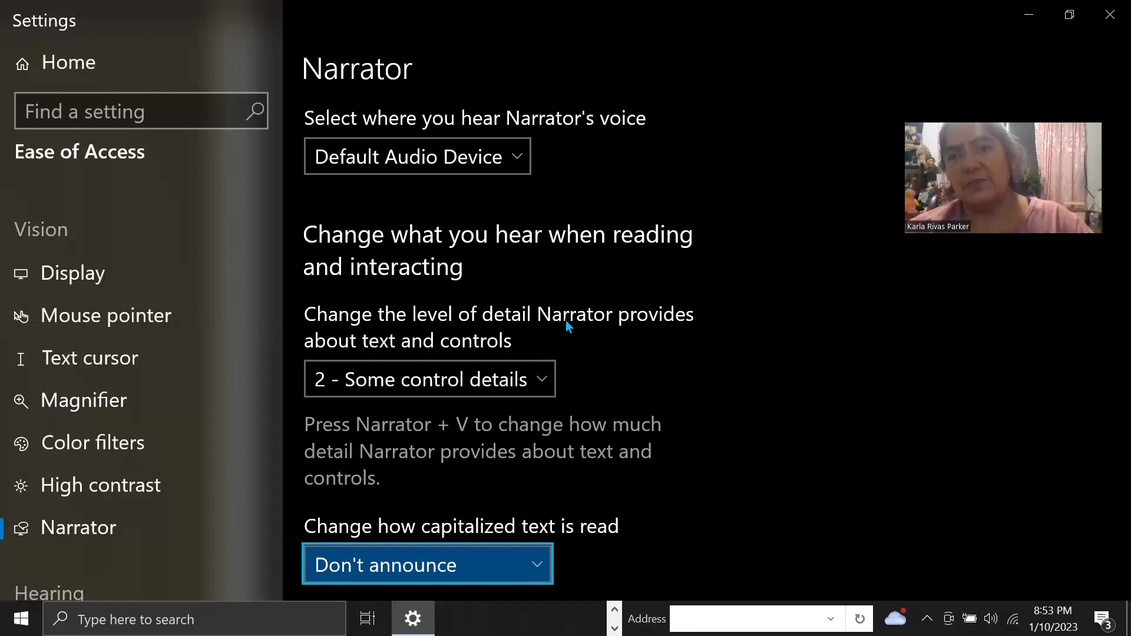
key("Down")
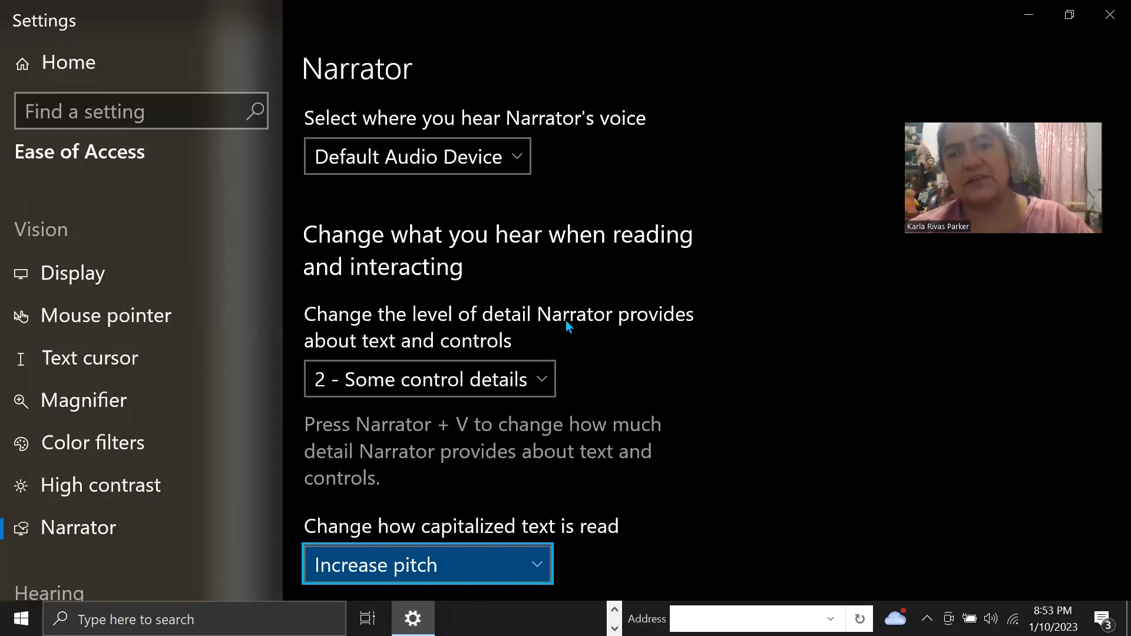
key("Down")
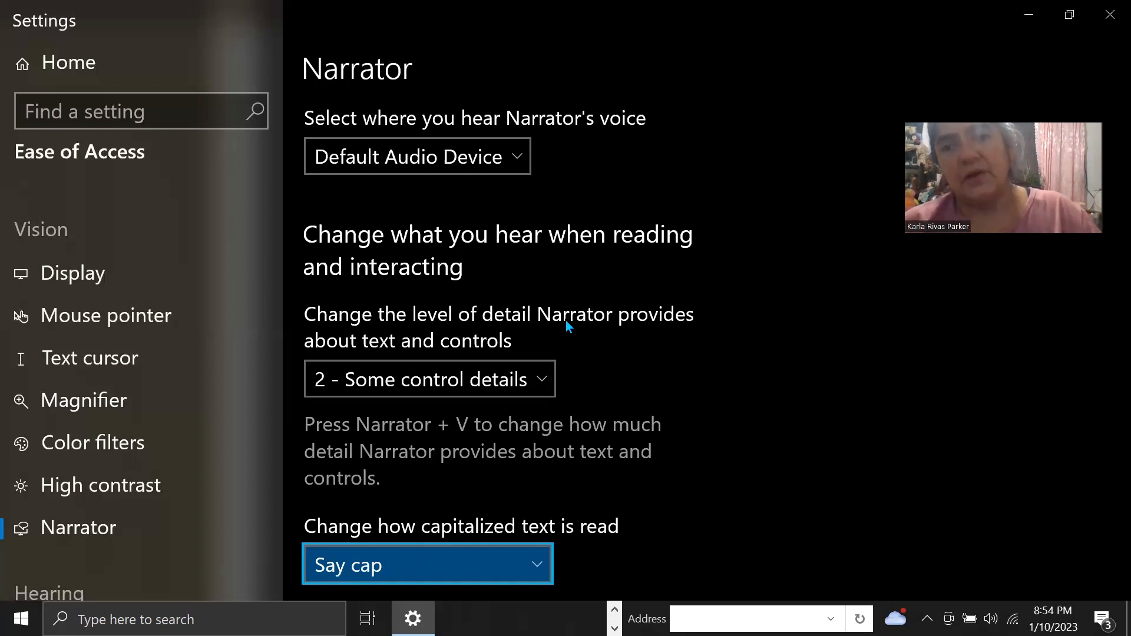
key("Down")
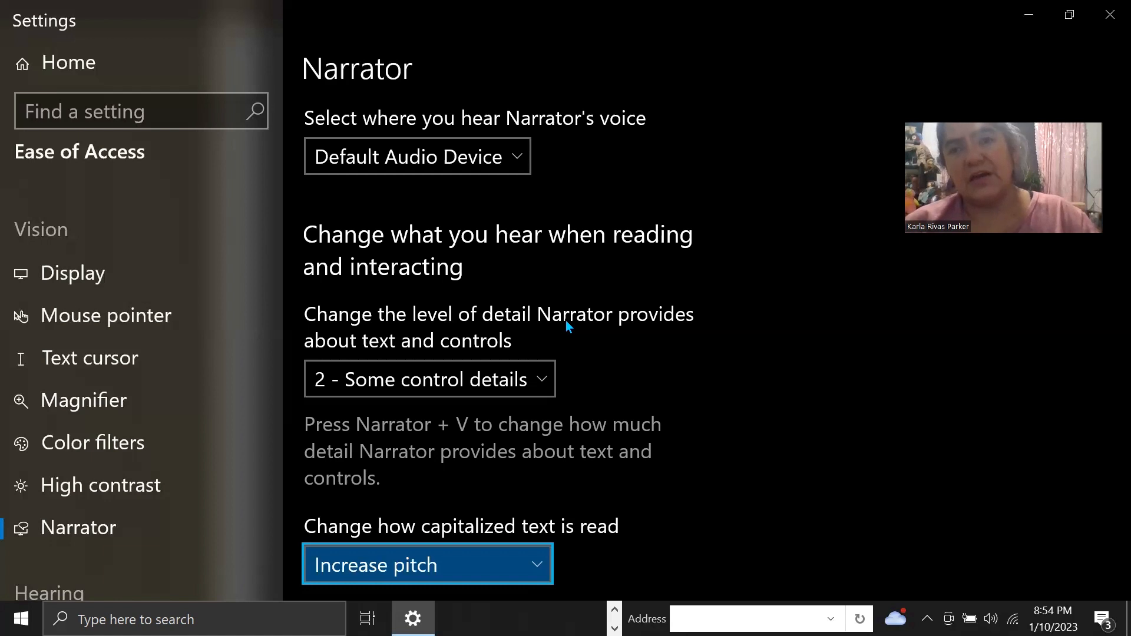
key("Down")
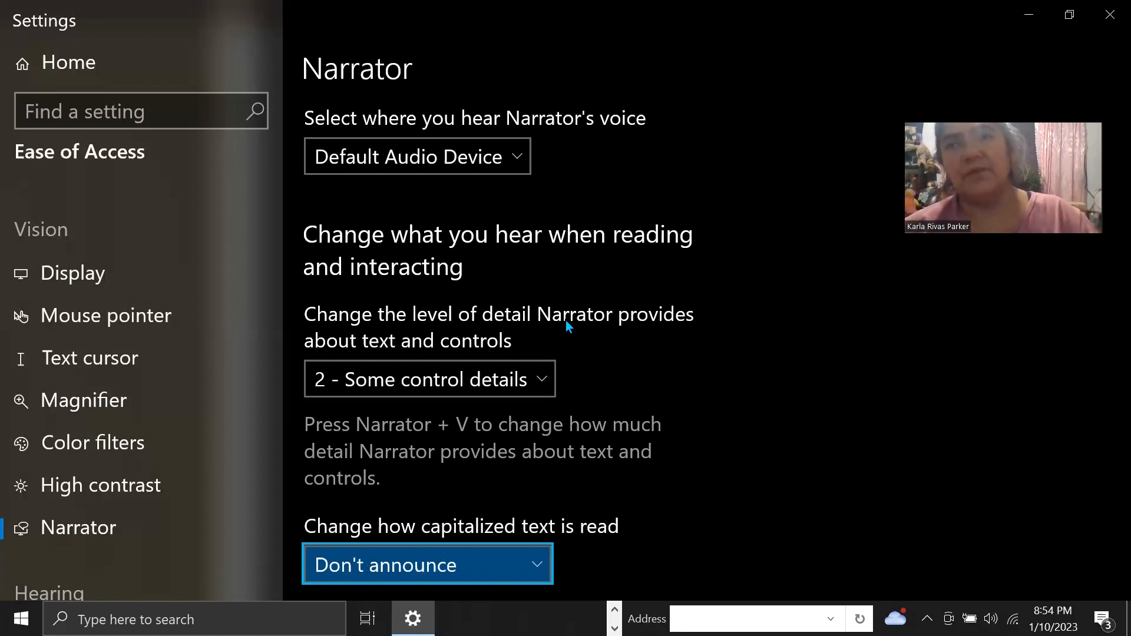
Step: Enable the option to have Narrator's voice emphasize formatted text
key("Tab")
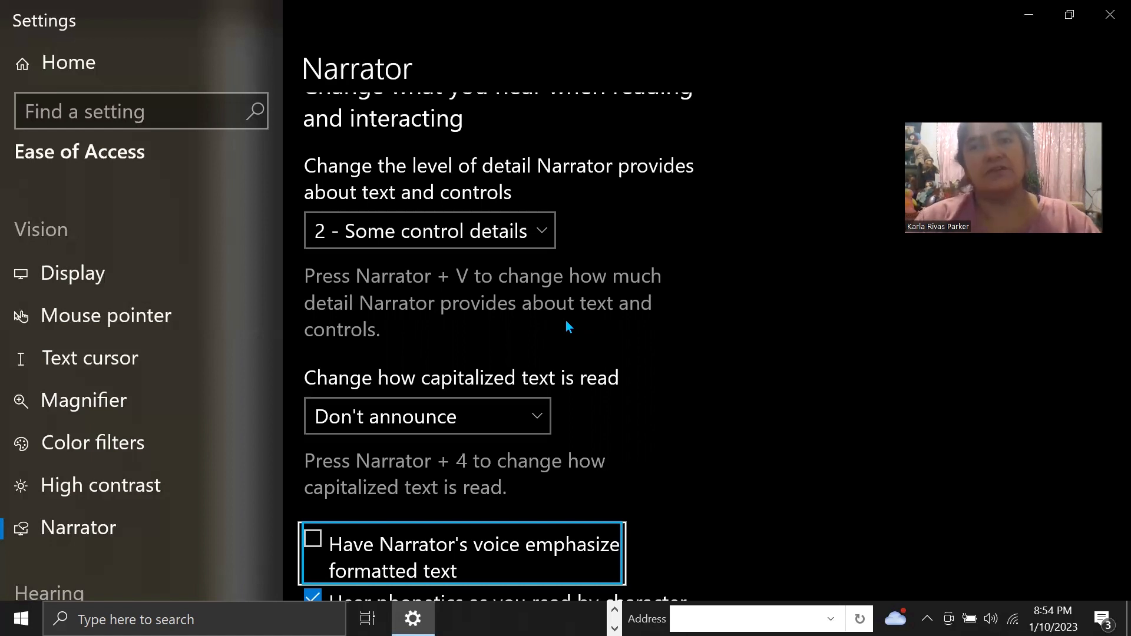
key("space")
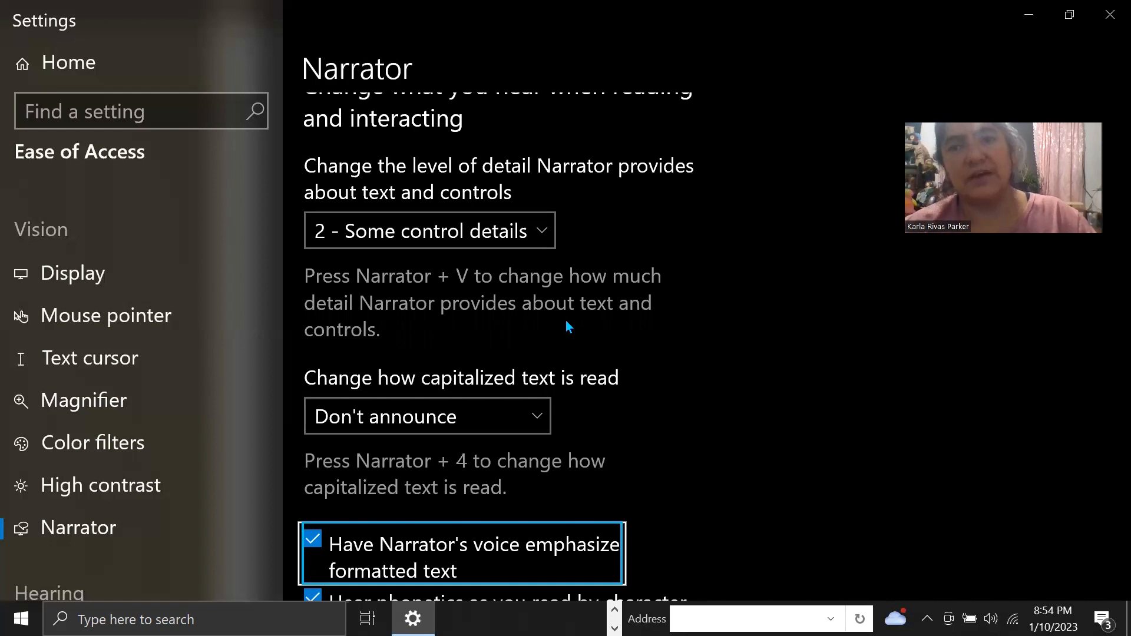
Step: Review the remaining reading options for phonetics, punctuation pauses, advanced detail, context level, timing of control details and interaction hints
key("Tab")
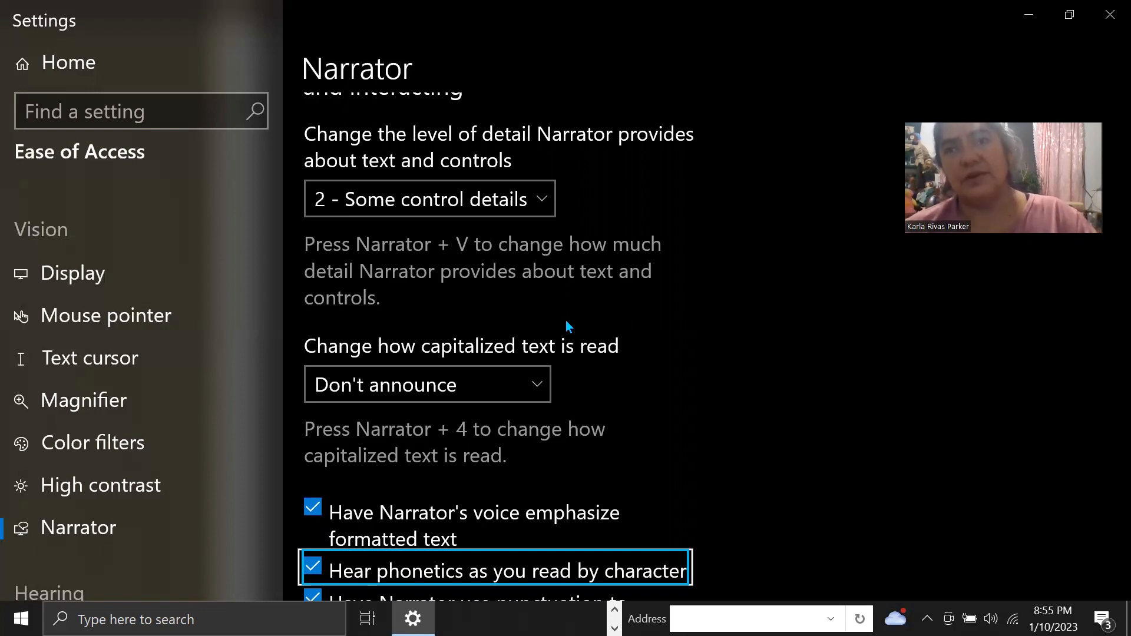
key("Tab")
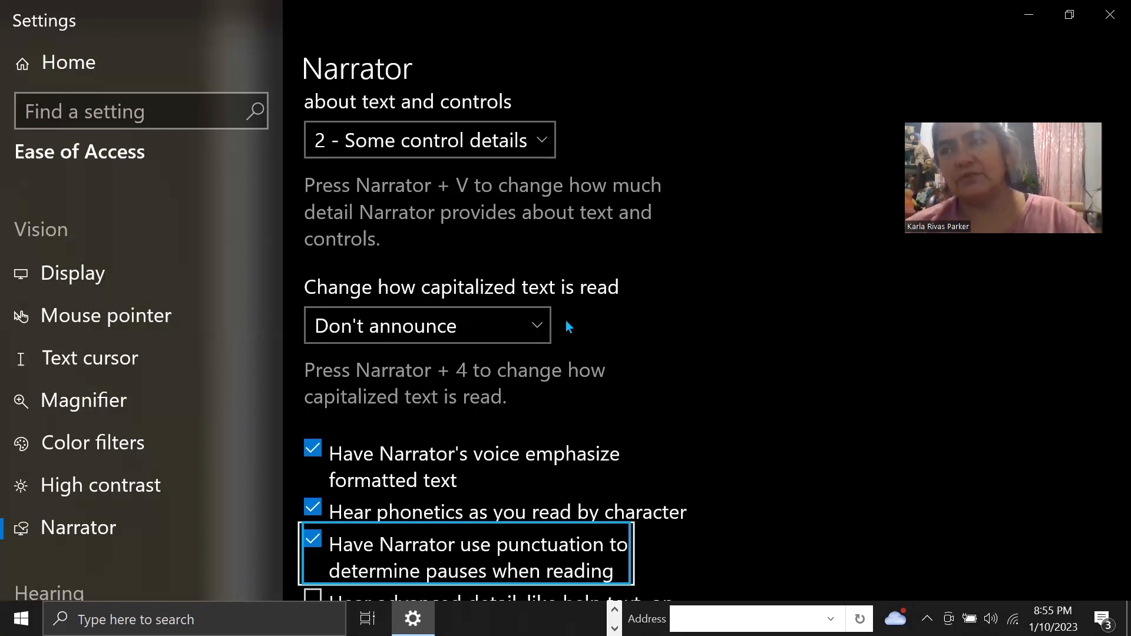
key("Tab")
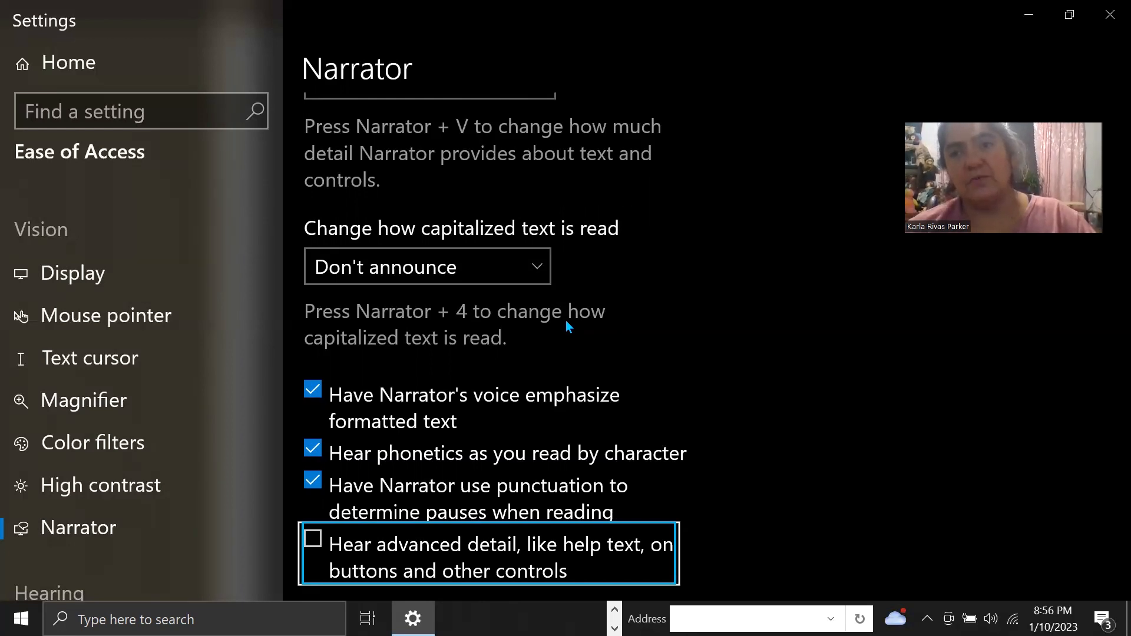
key("Tab")
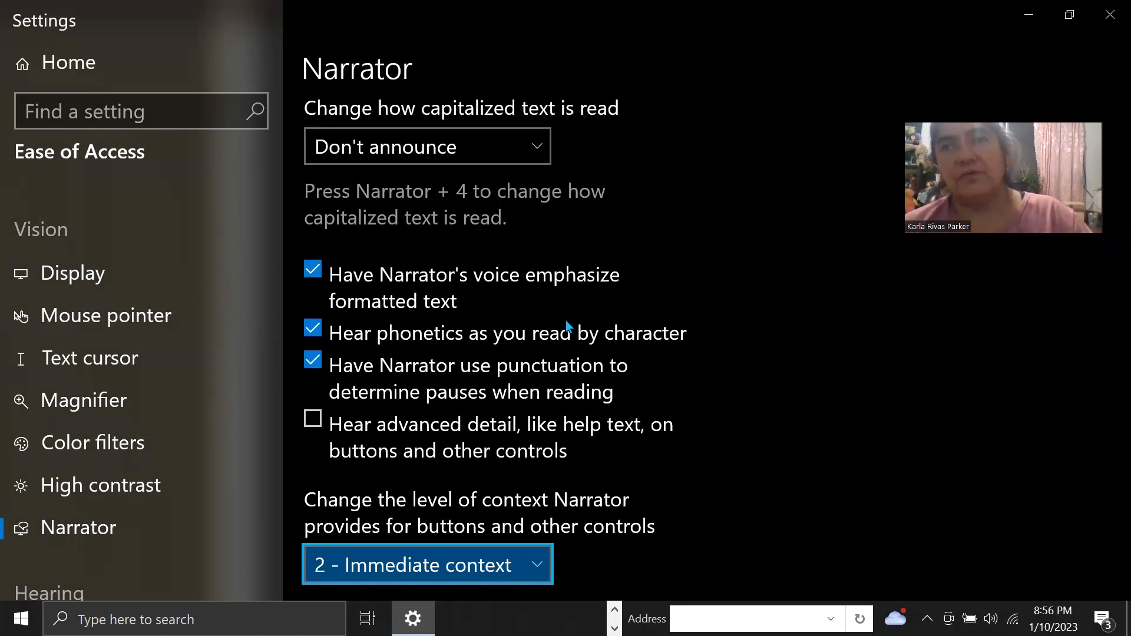
key("Tab")
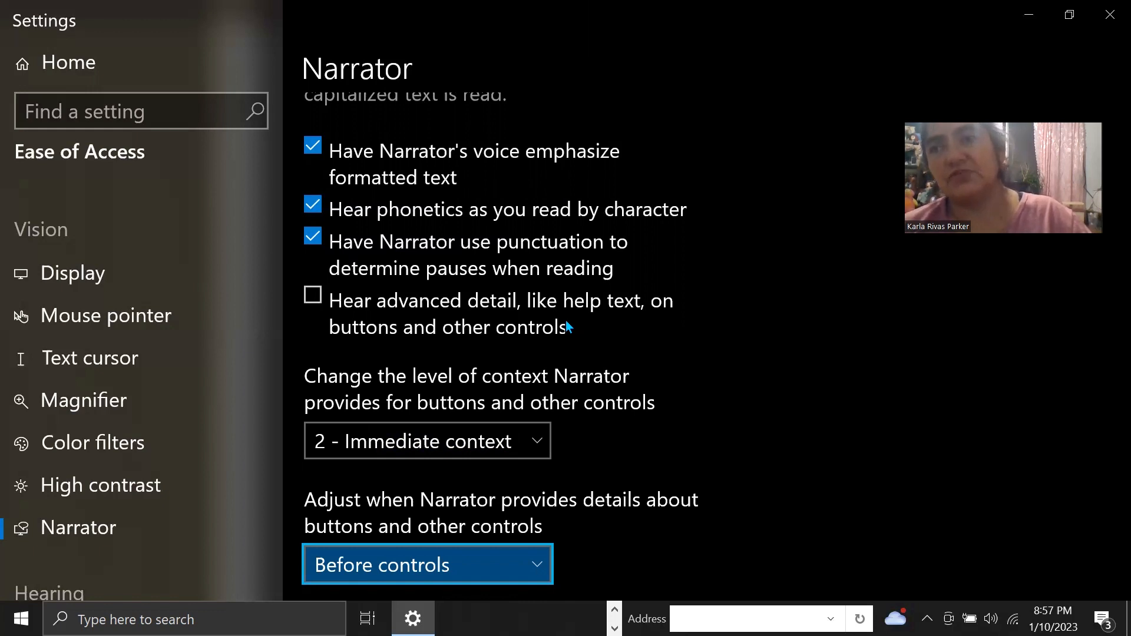
key("Tab")
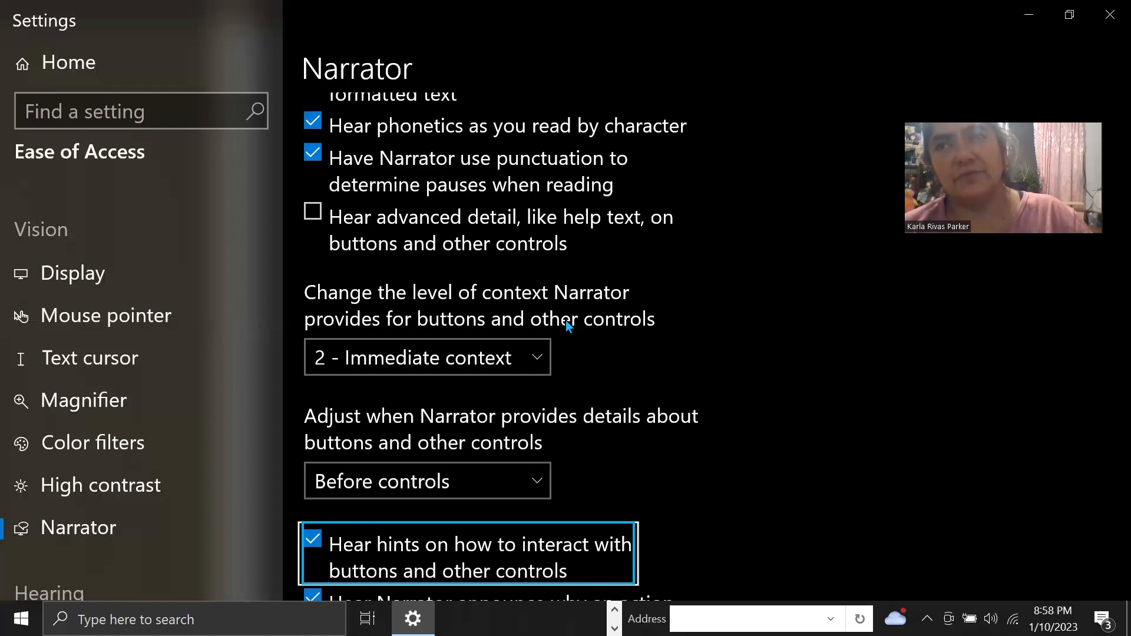
Step: Review the options for blocked-action announcements, common-action sounds and Outlook efficiency, and all the options for what is heard when typing
key("Tab")
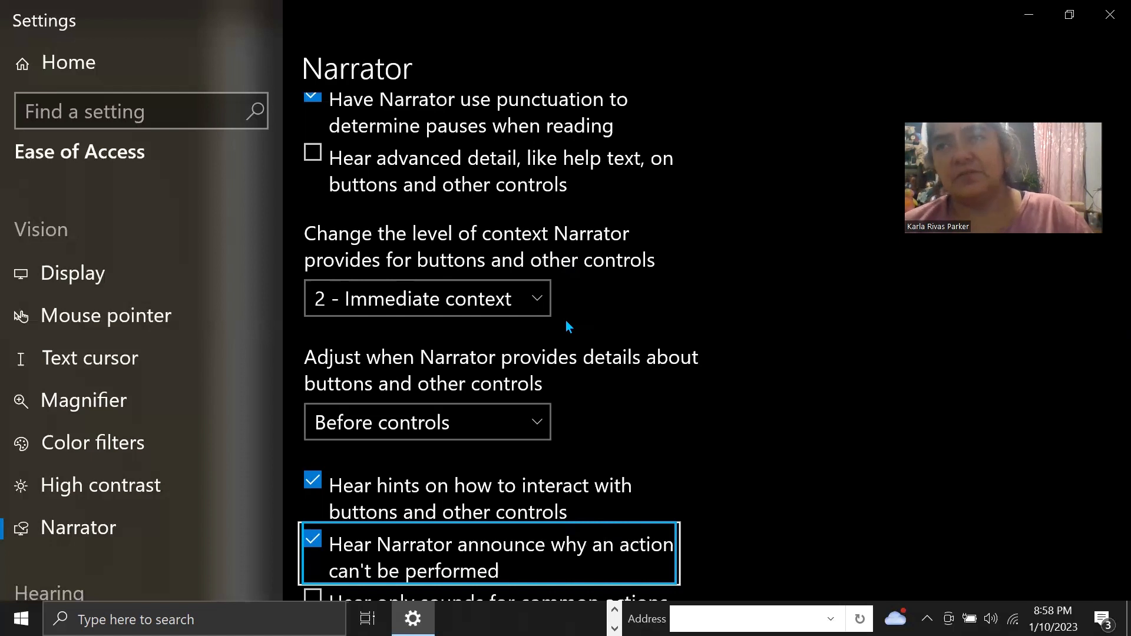
key("Tab")
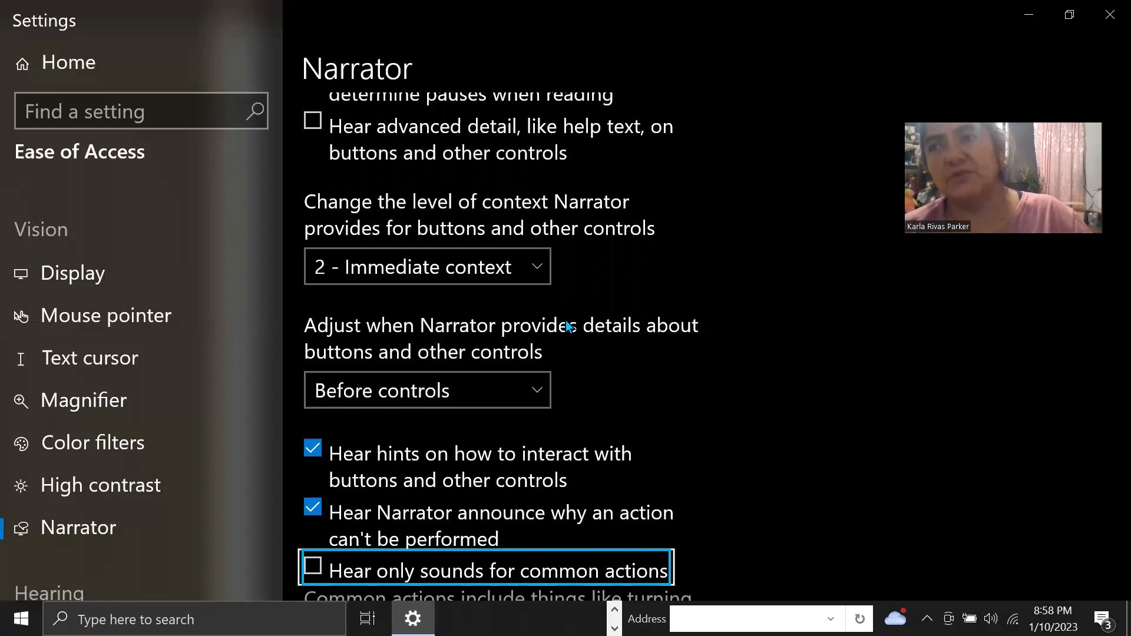
key("Tab")
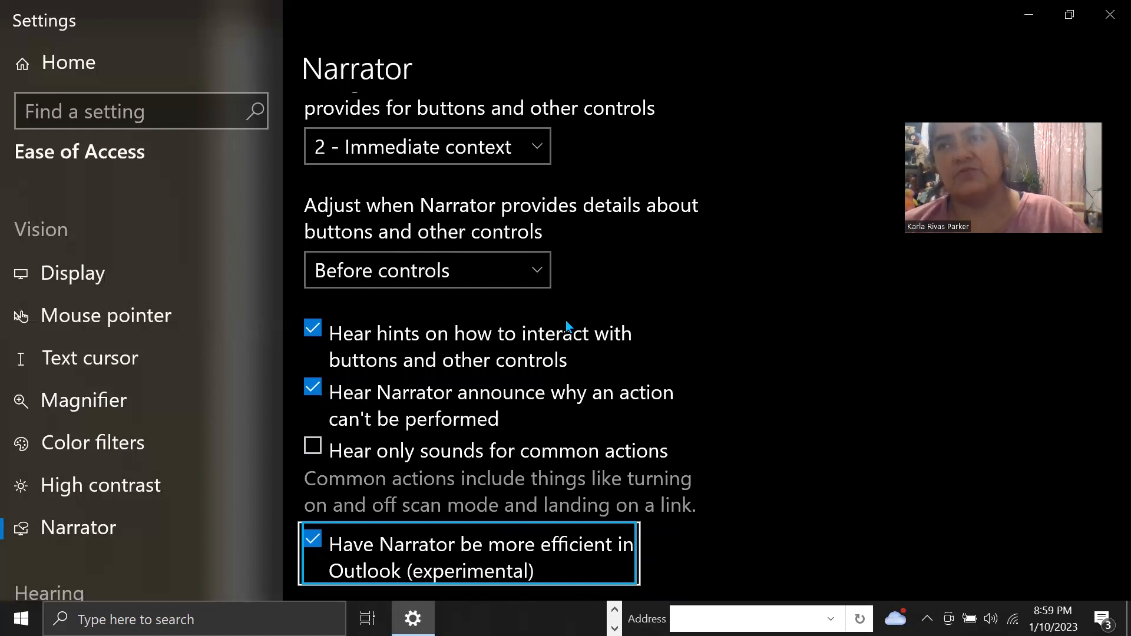
key("Tab")
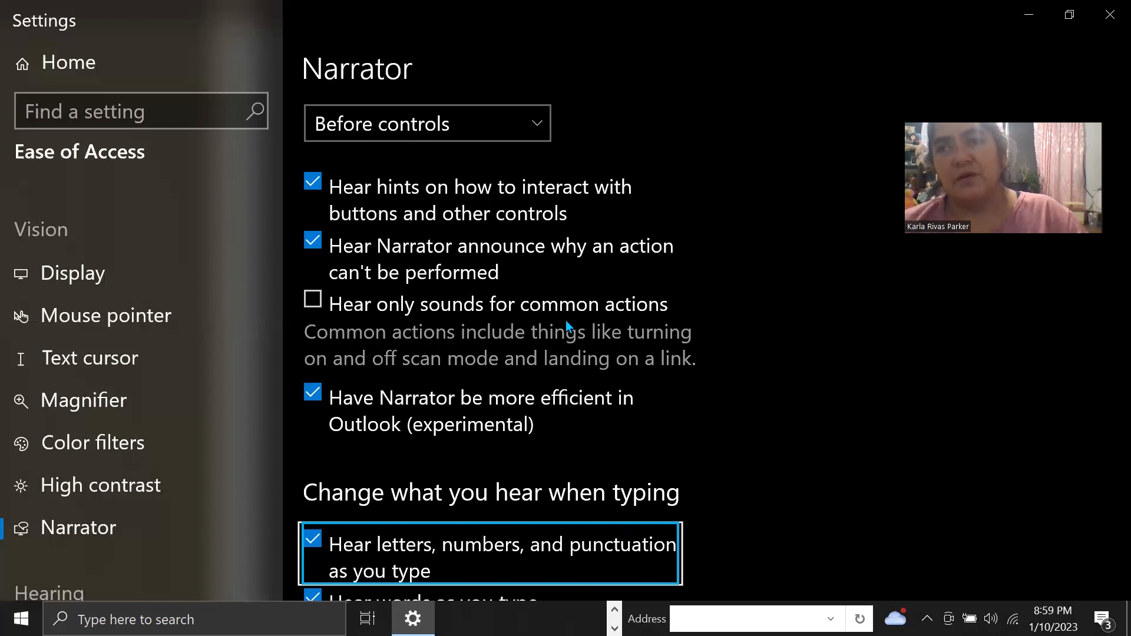
key("Tab")
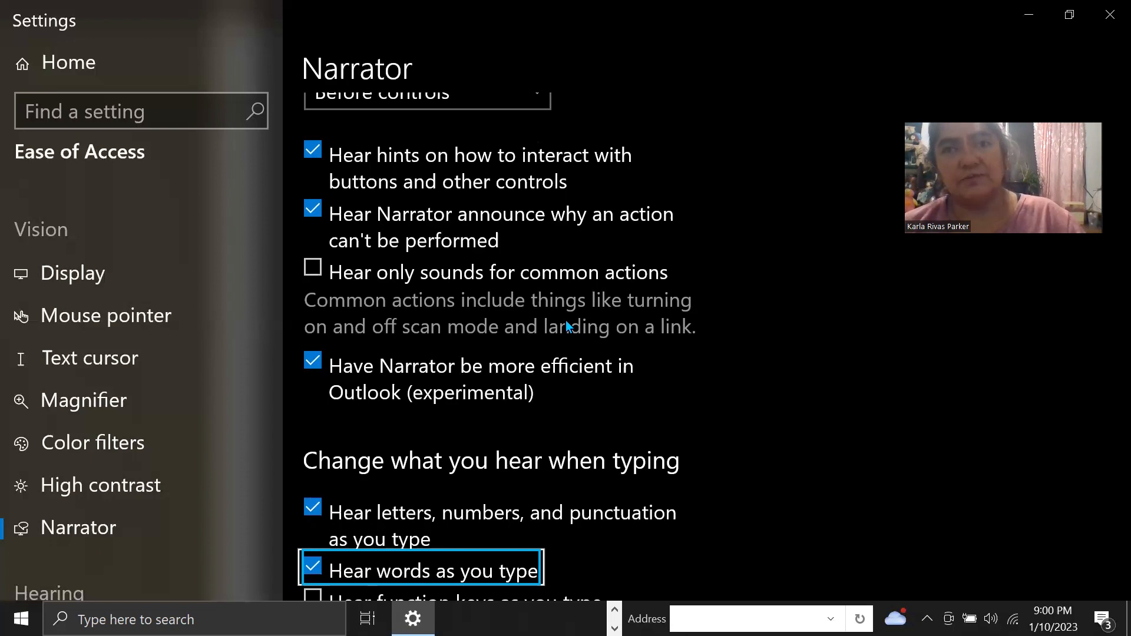
key("Tab")
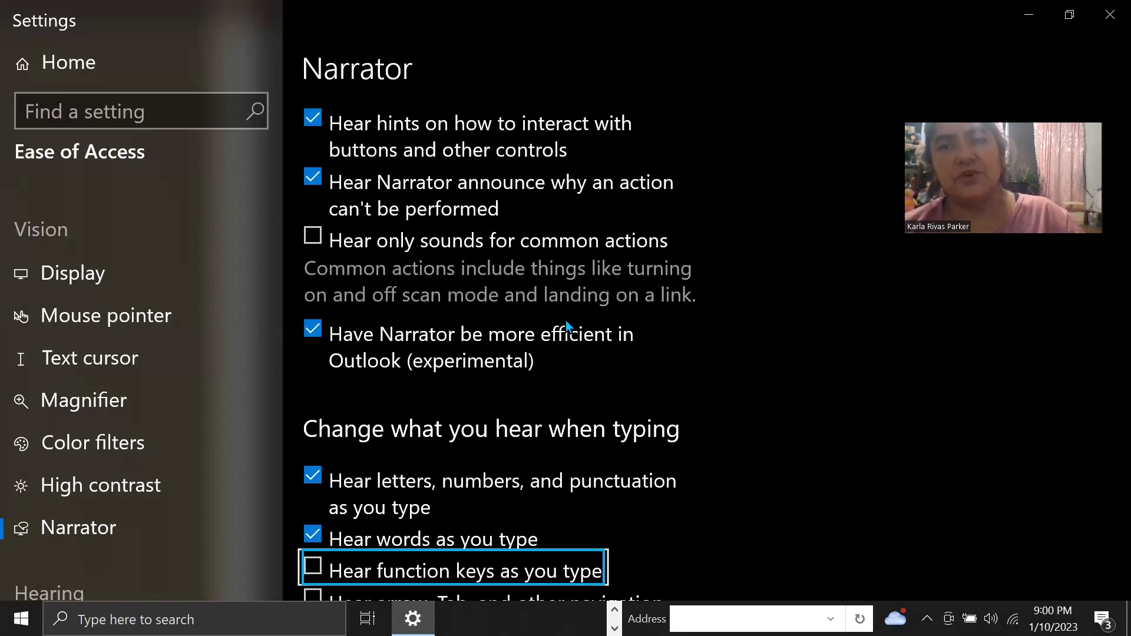
key("Tab")
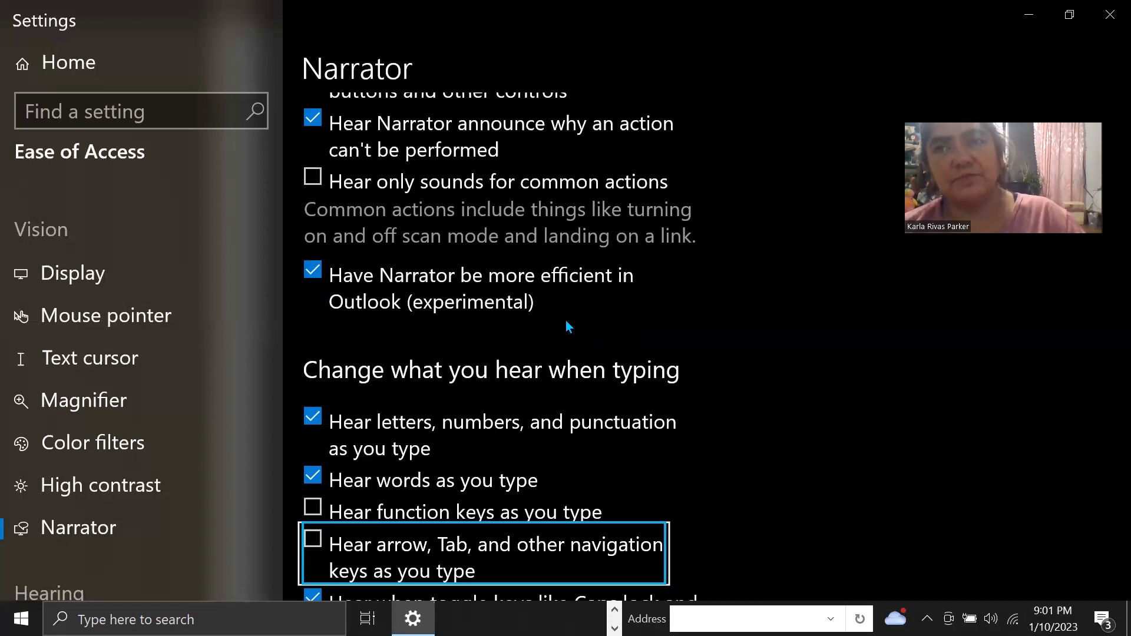
key("Tab")
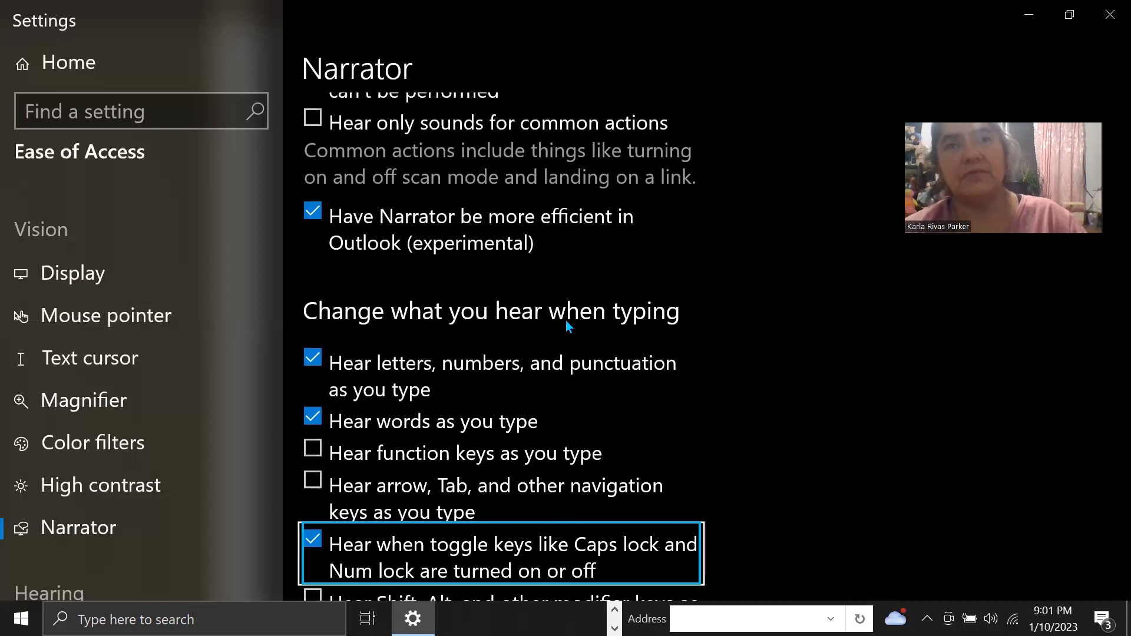
key("Tab")
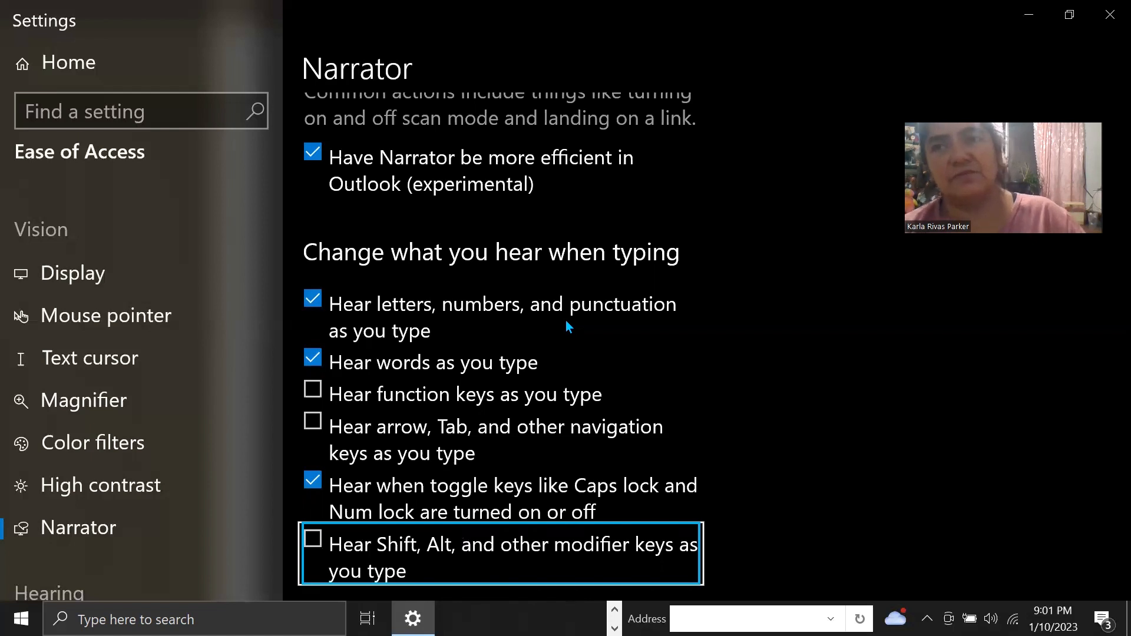
Step: Try Insert and Caps Lock alone as the Narrator key, and return the setting to Caps Lock or Insert
key("Tab")
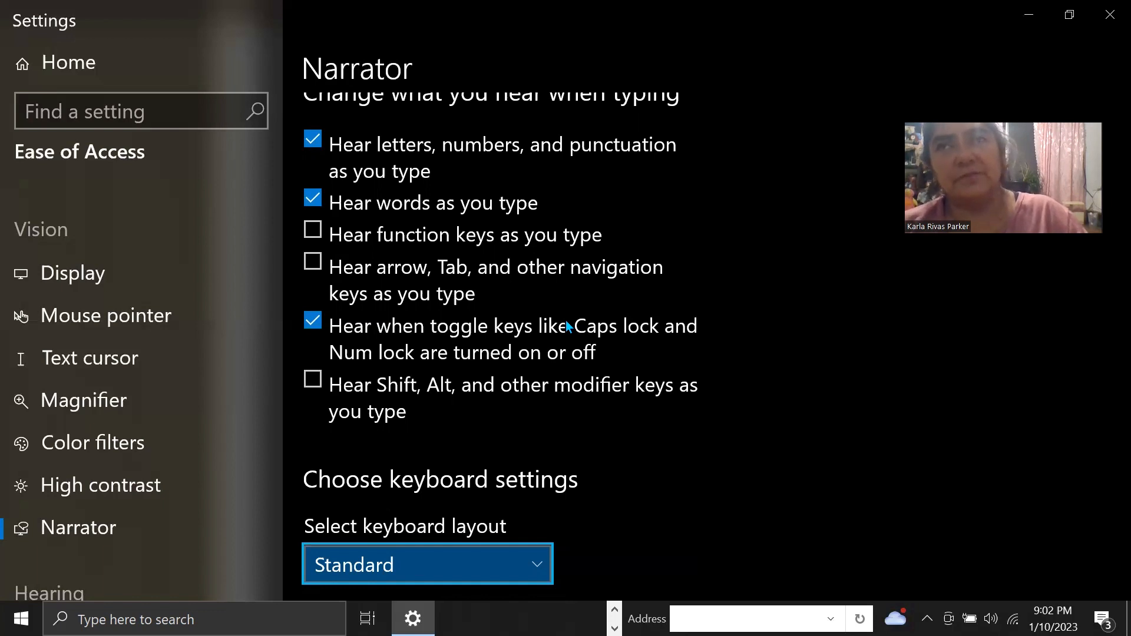
key("Tab")
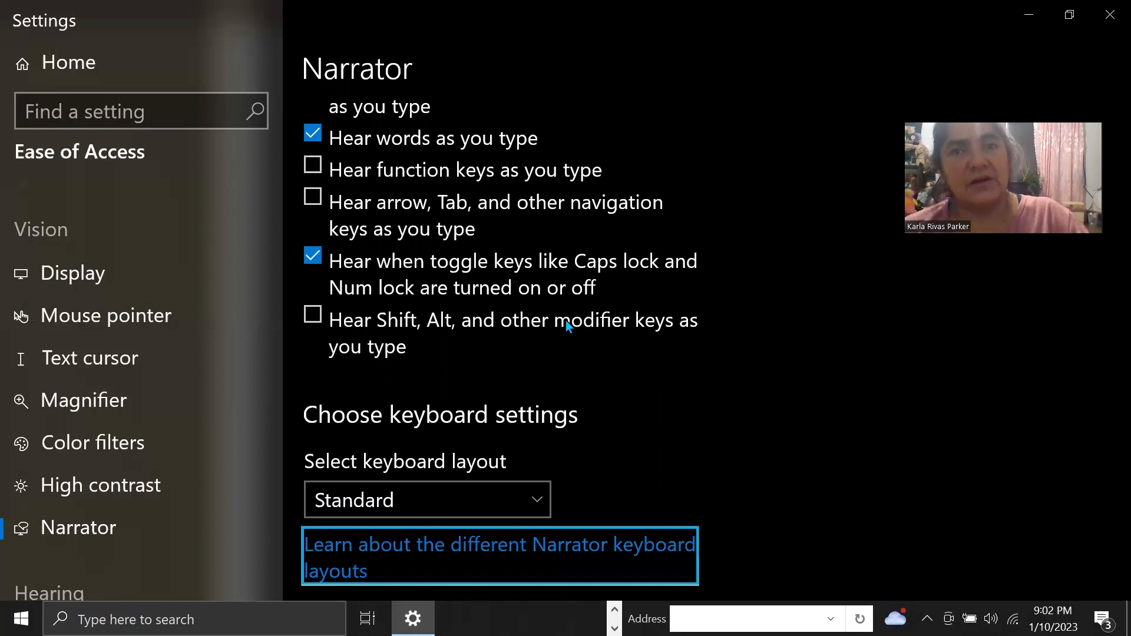
key("Tab")
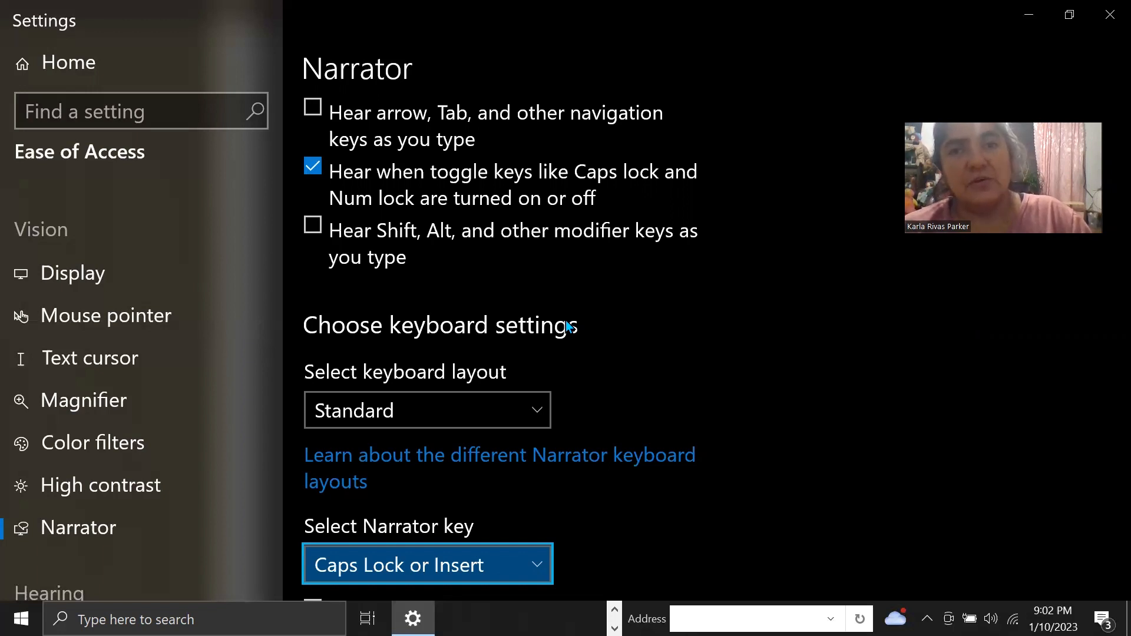
key("Down")
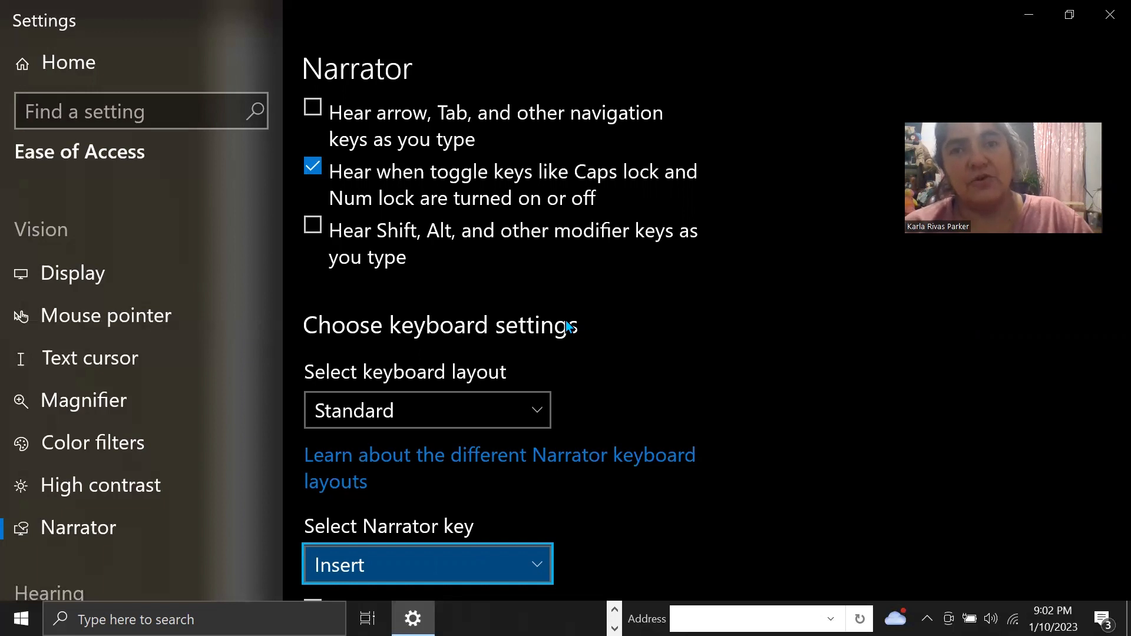
key("Down")
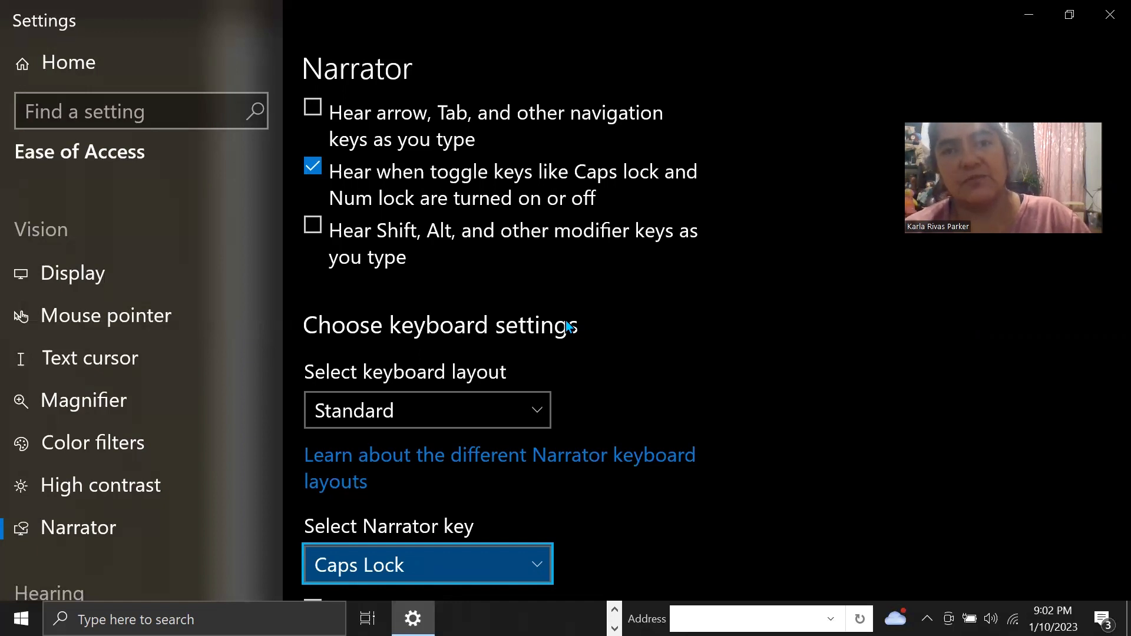
key("Down")
key("Down")
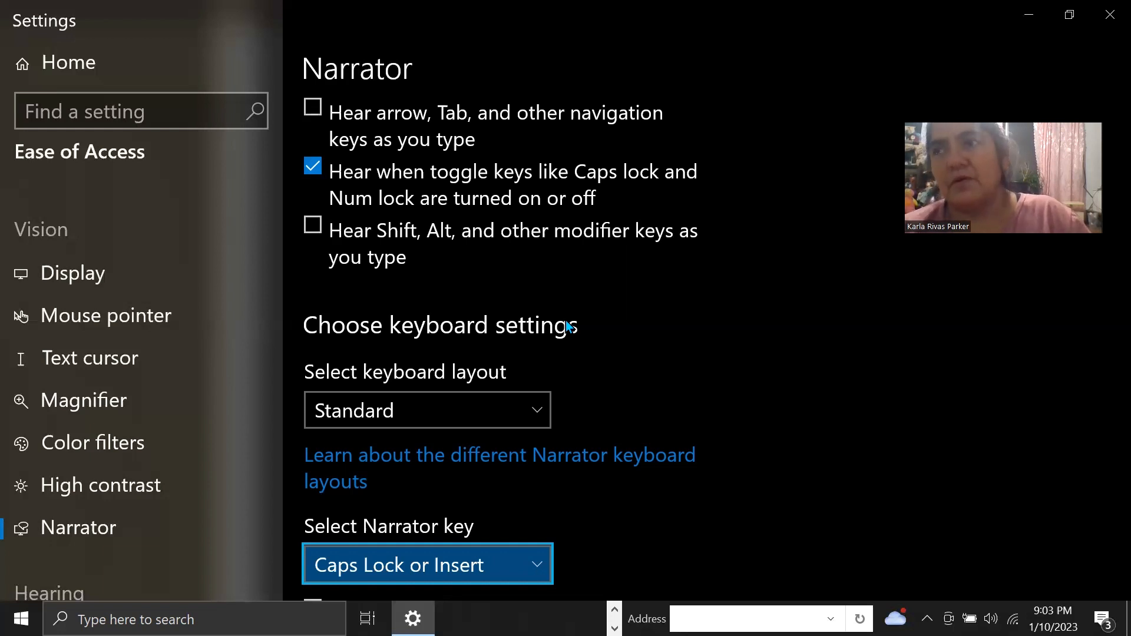
Step: Review the options for locking the Narrator key, touch keyboard activation, custom keyboard commands, Narrator cursor display and syncing, and mouse interaction
key("Tab")
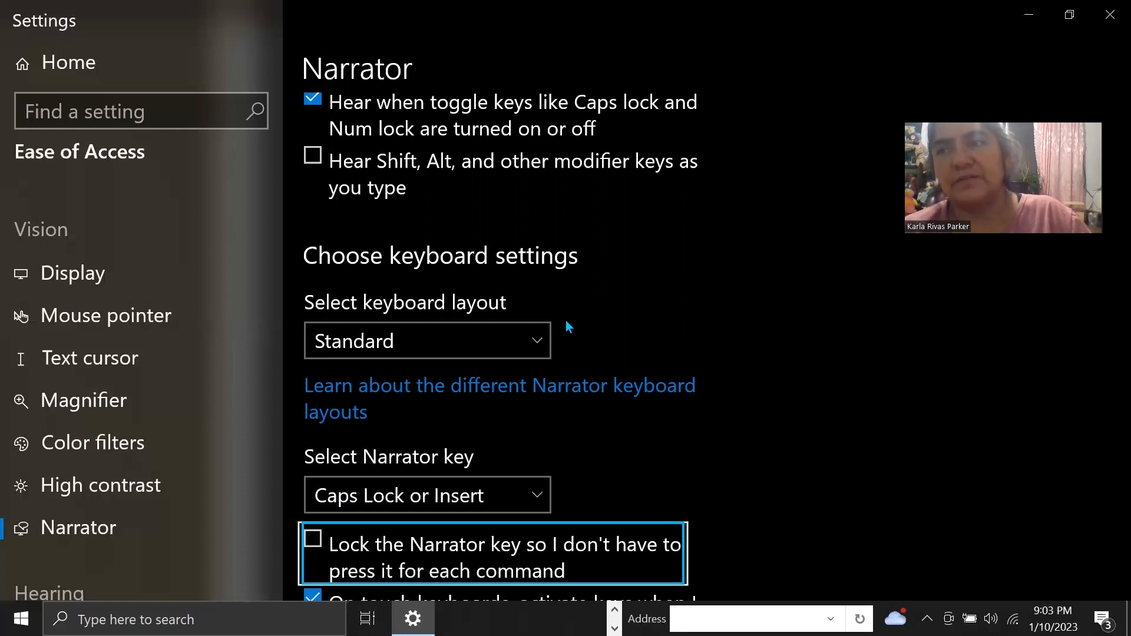
key("Tab")
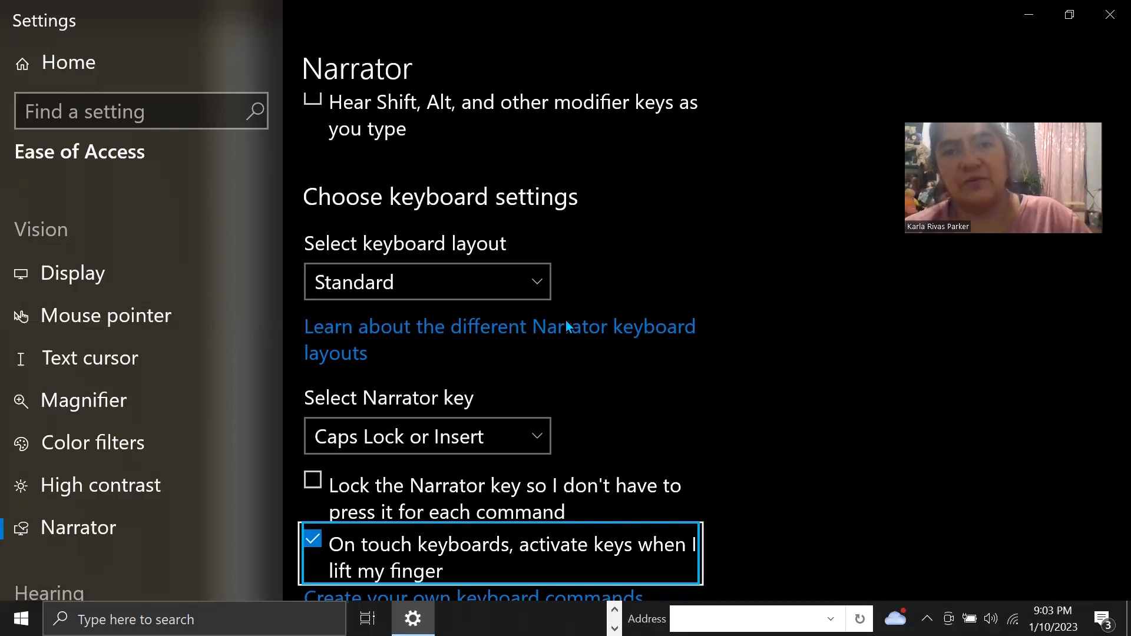
key("Tab")
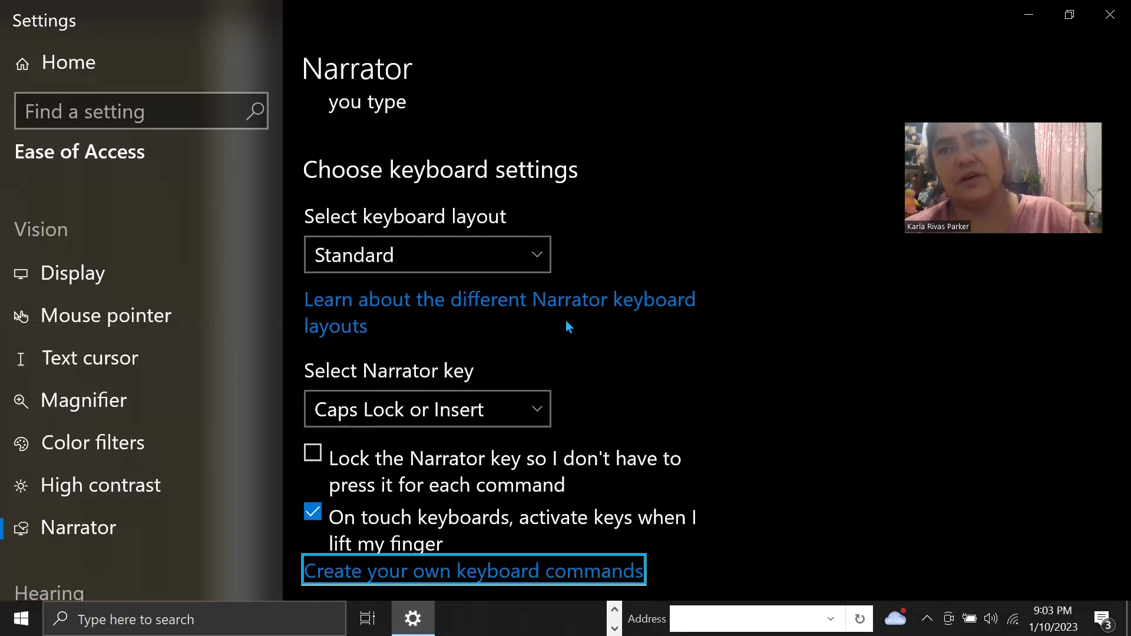
key("Tab")
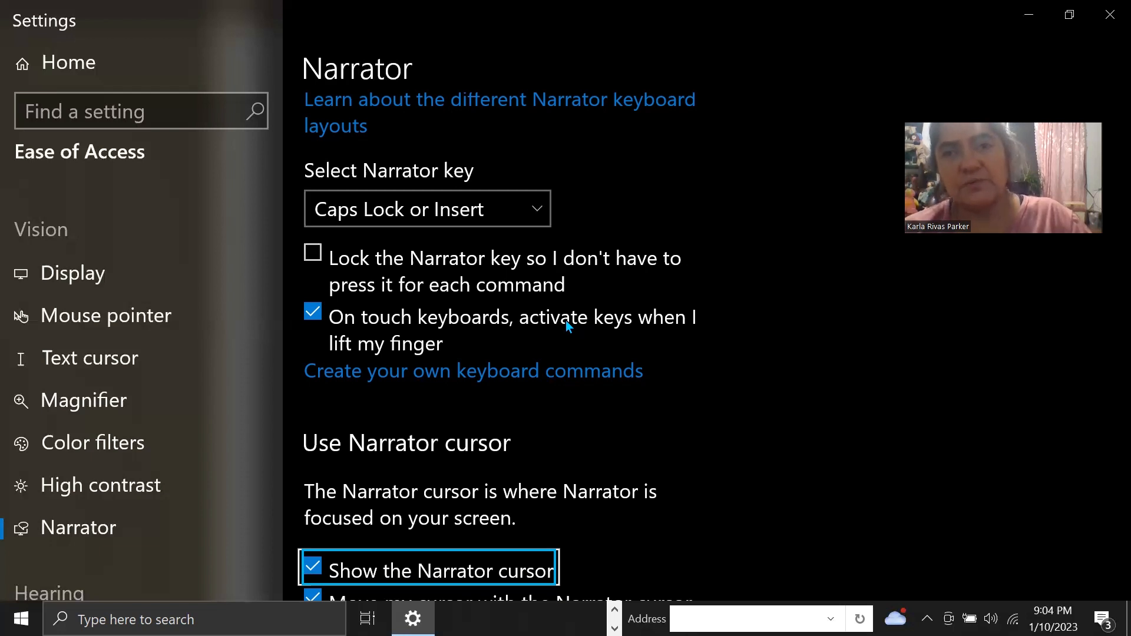
key("Tab")
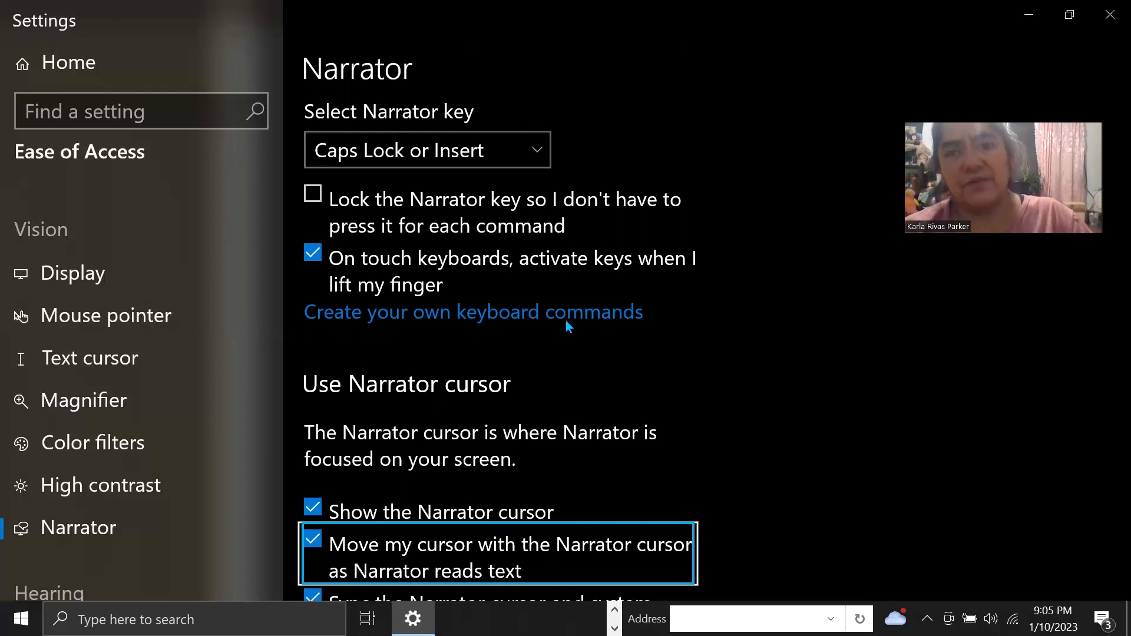
key("Tab")
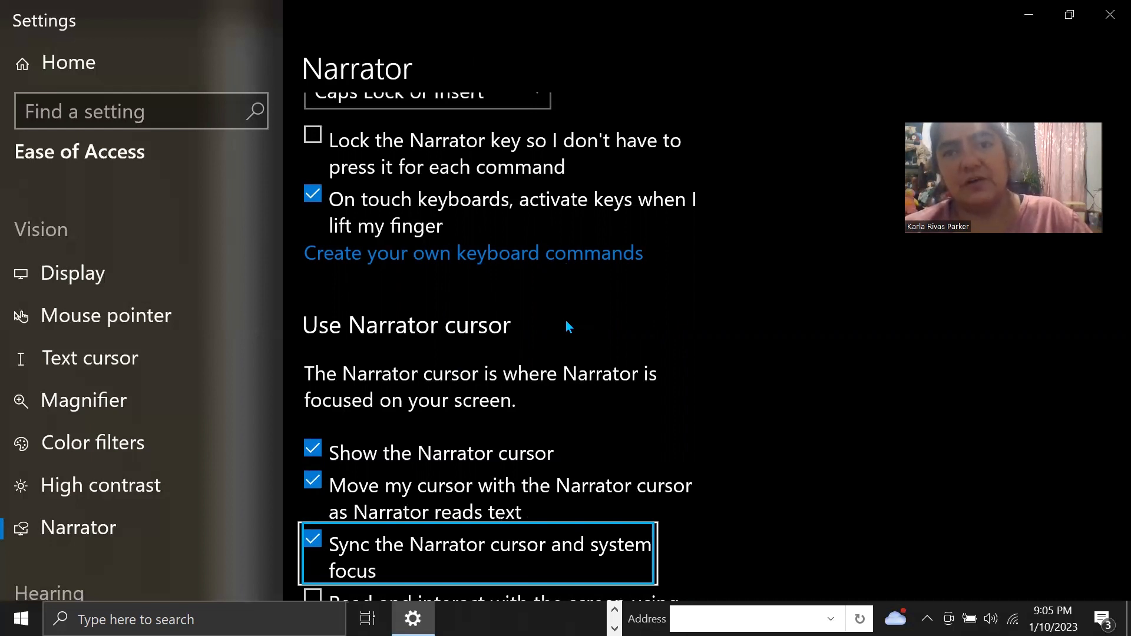
key("Tab")
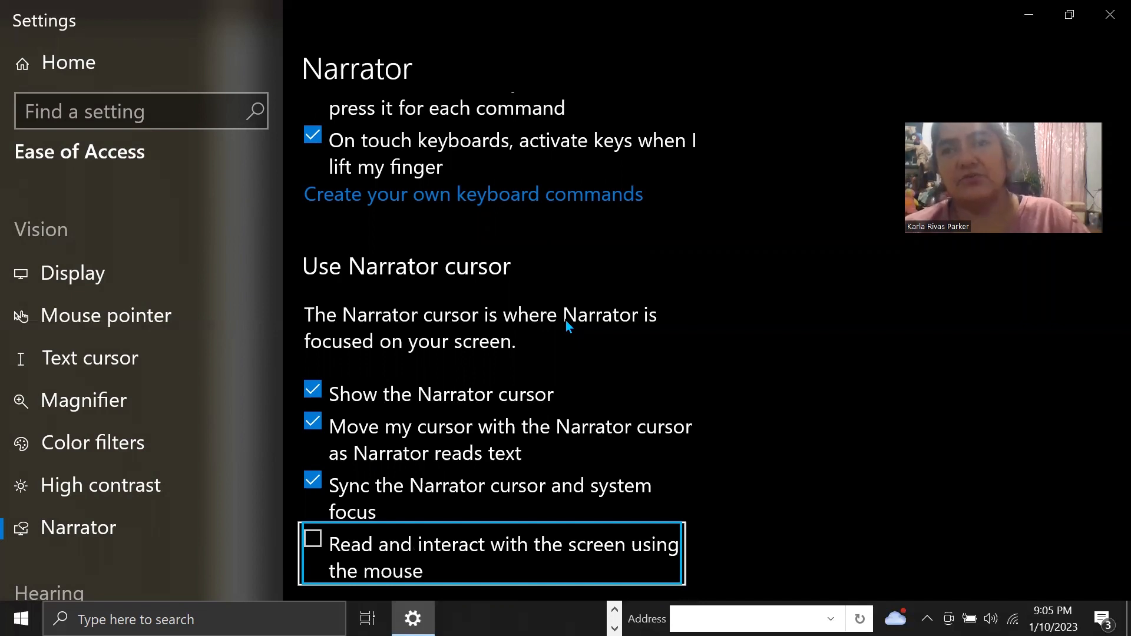
Step: Try the Advanced Narrator cursor navigation mode, and return it to Normal
key("Tab")
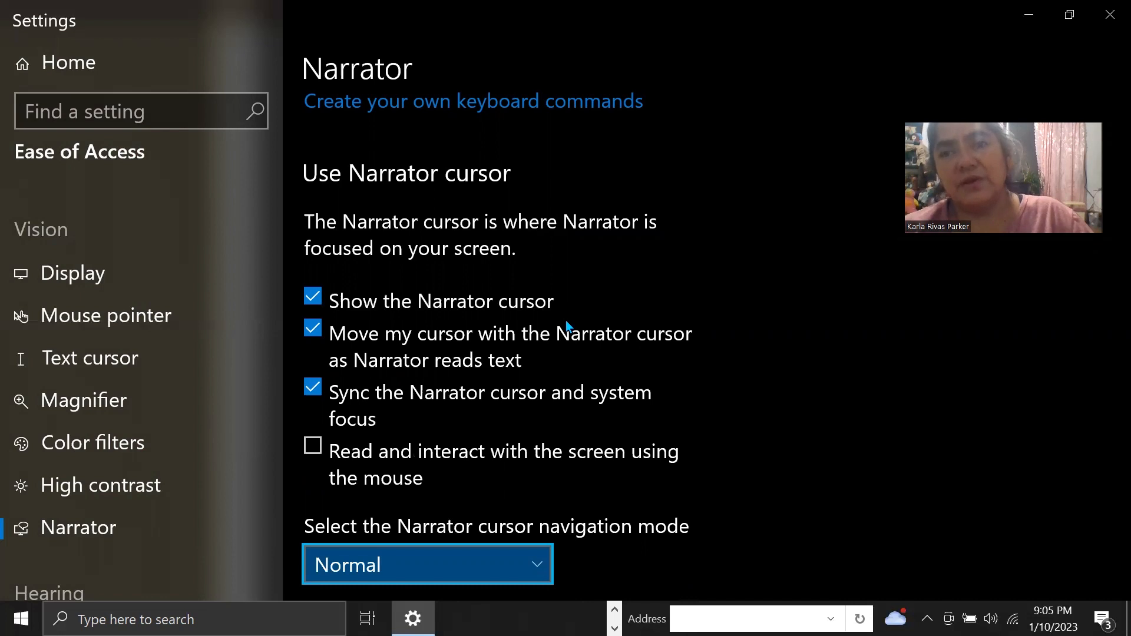
key("Down")
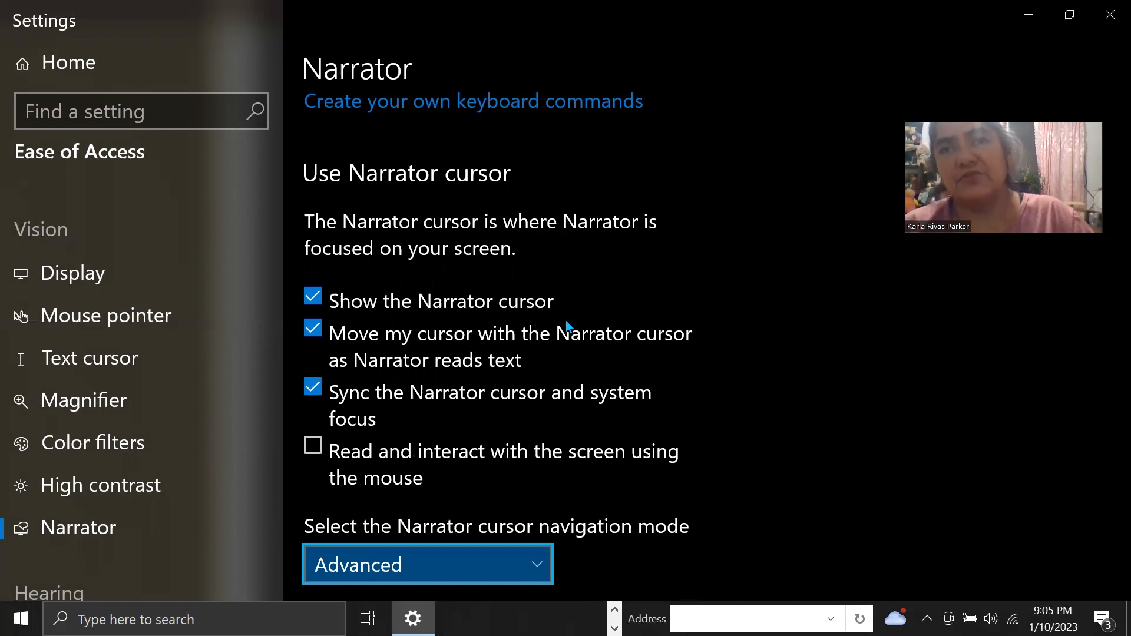
key("Up")
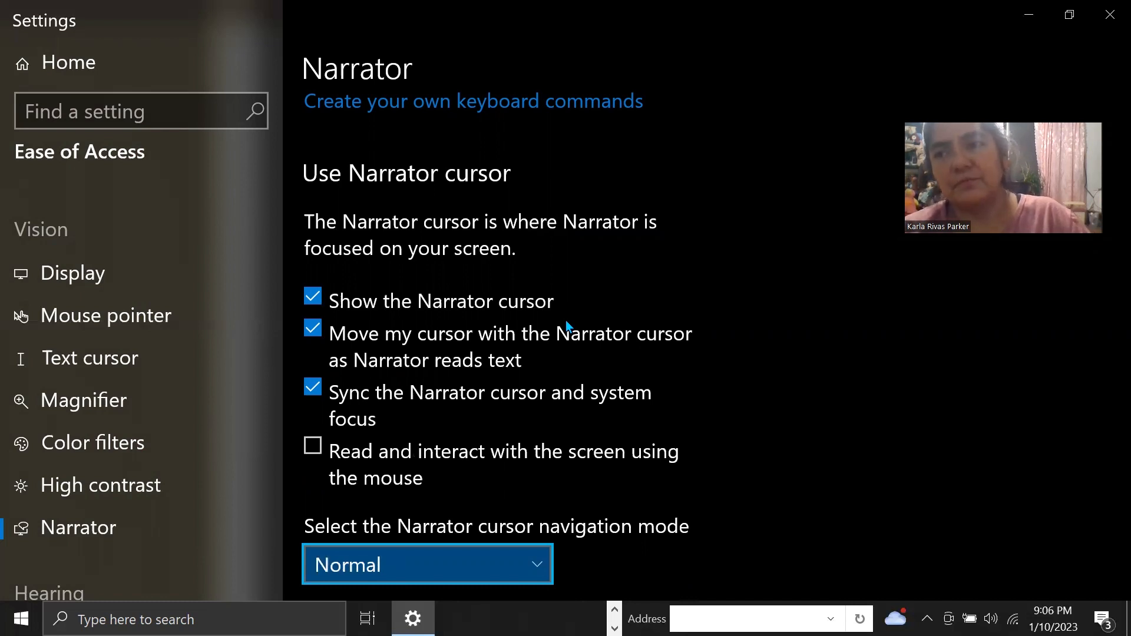
Step: Review the braille software installation section and the data and services options for settings sync, image descriptions, diagnostics and privacy
key("Tab")
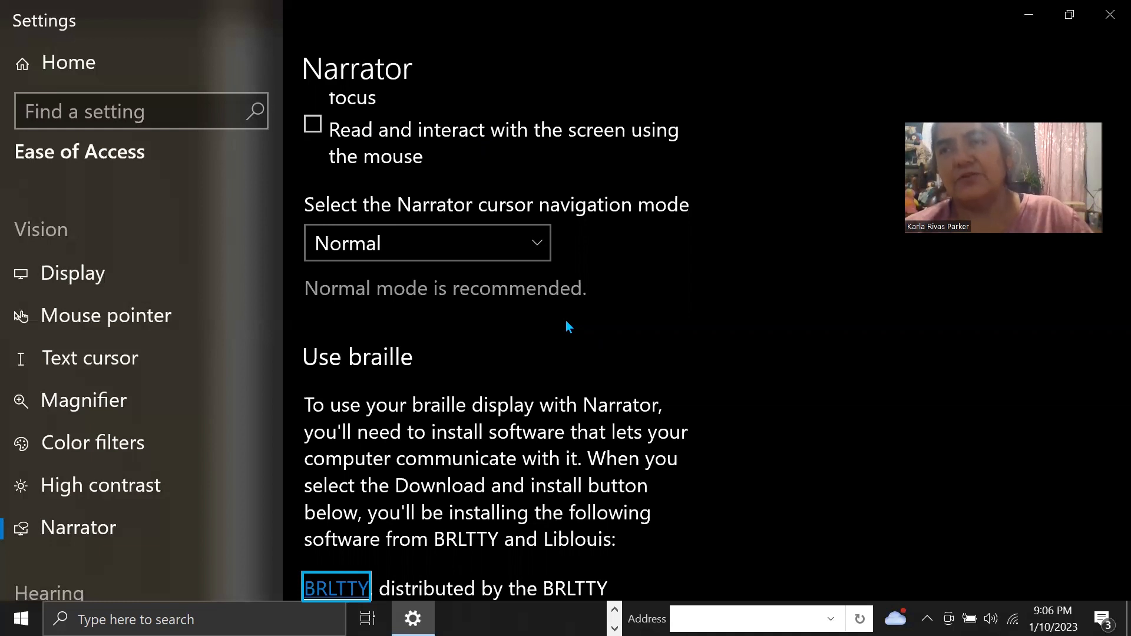
key("Tab")
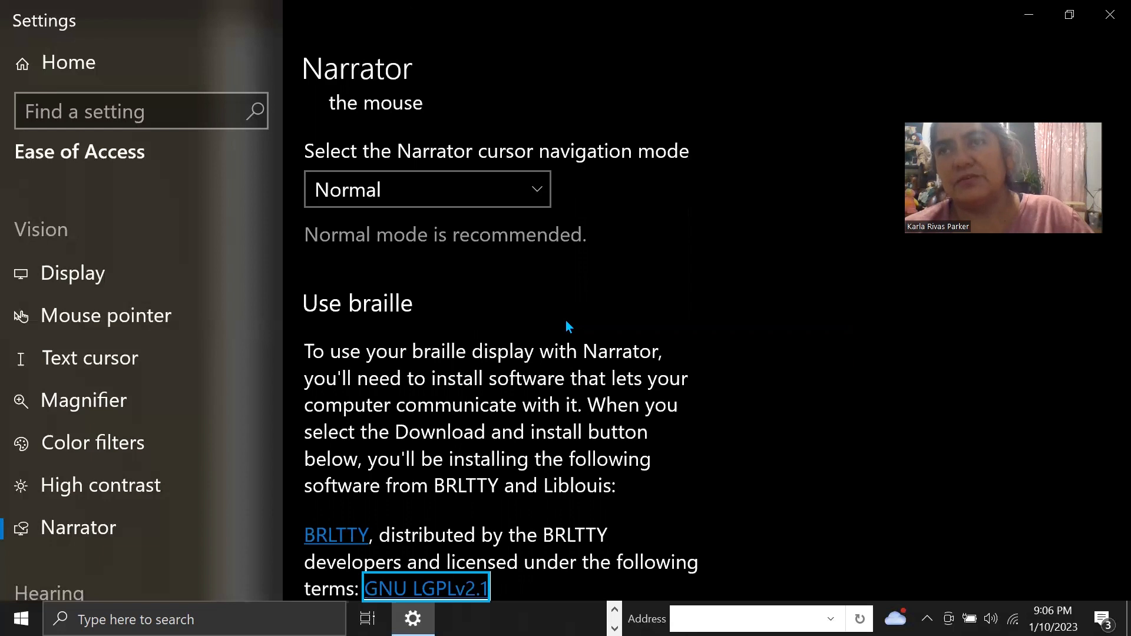
key("Tab")
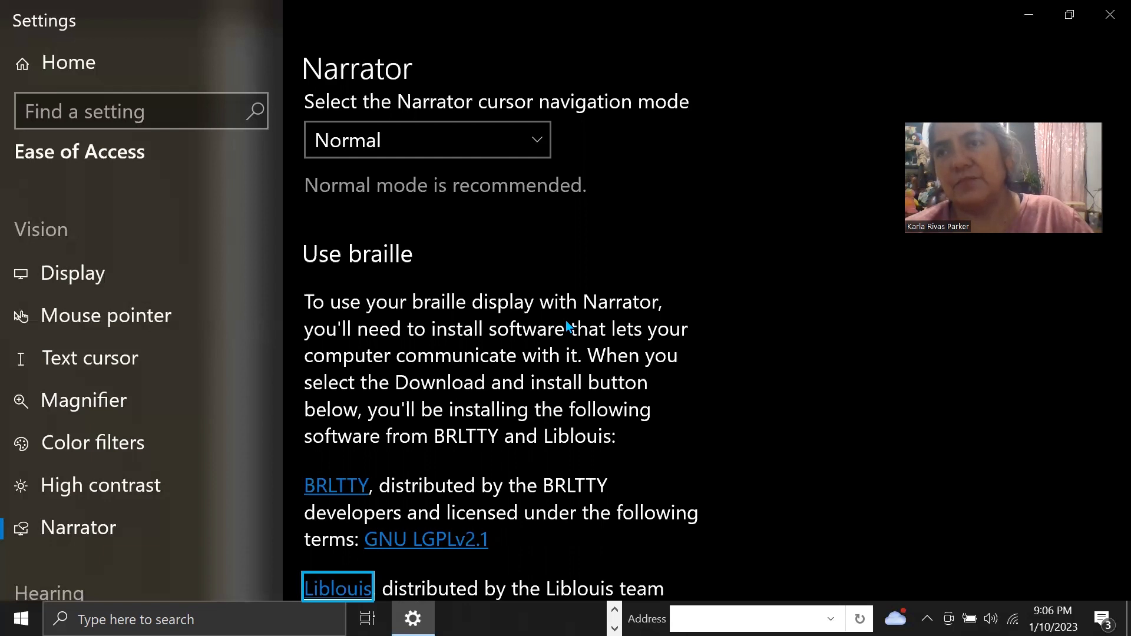
key("Tab")
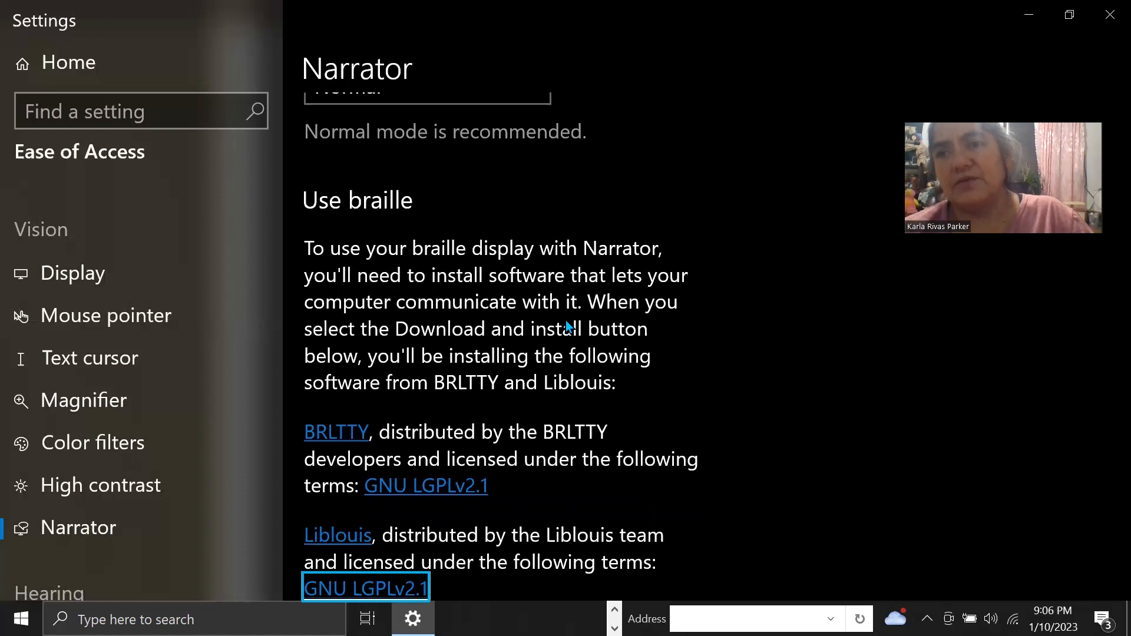
key("Tab")
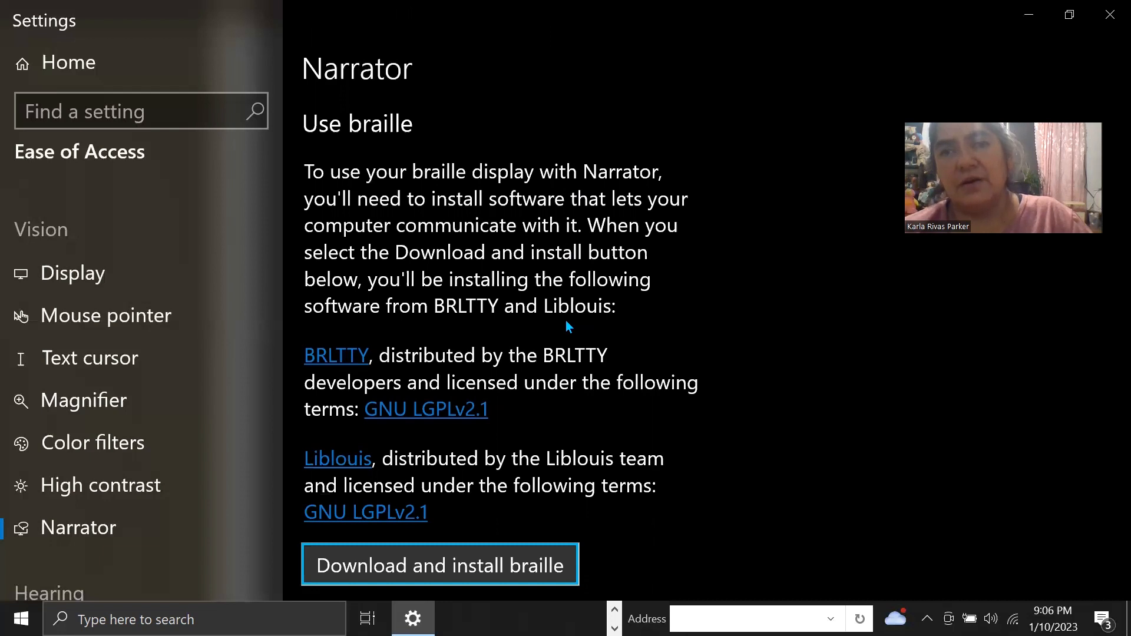
key("Tab")
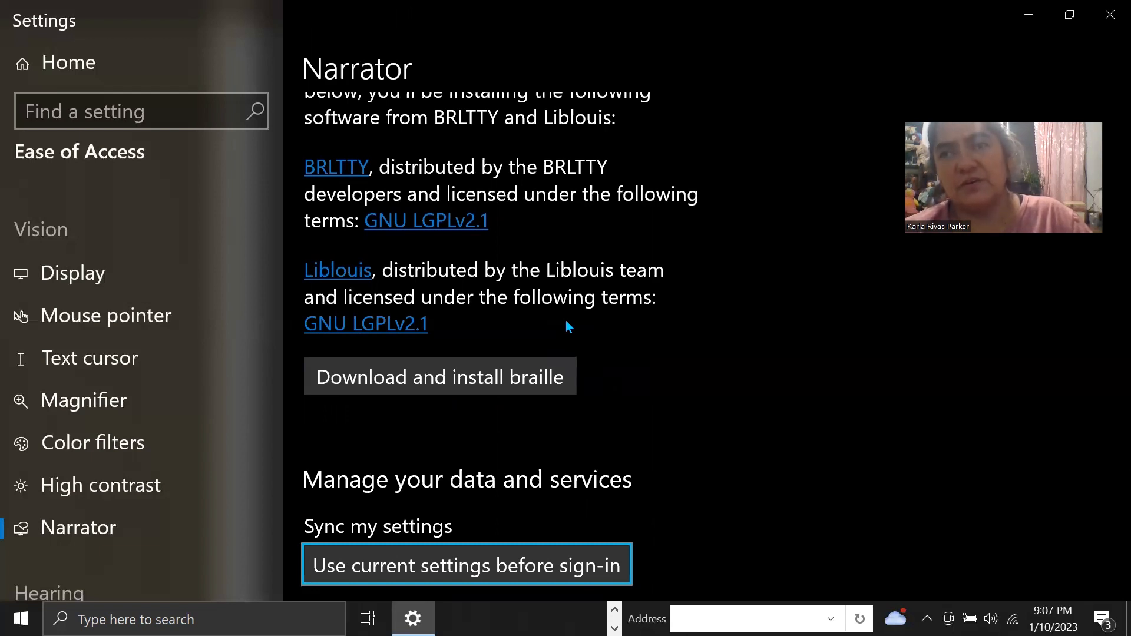
key("Tab")
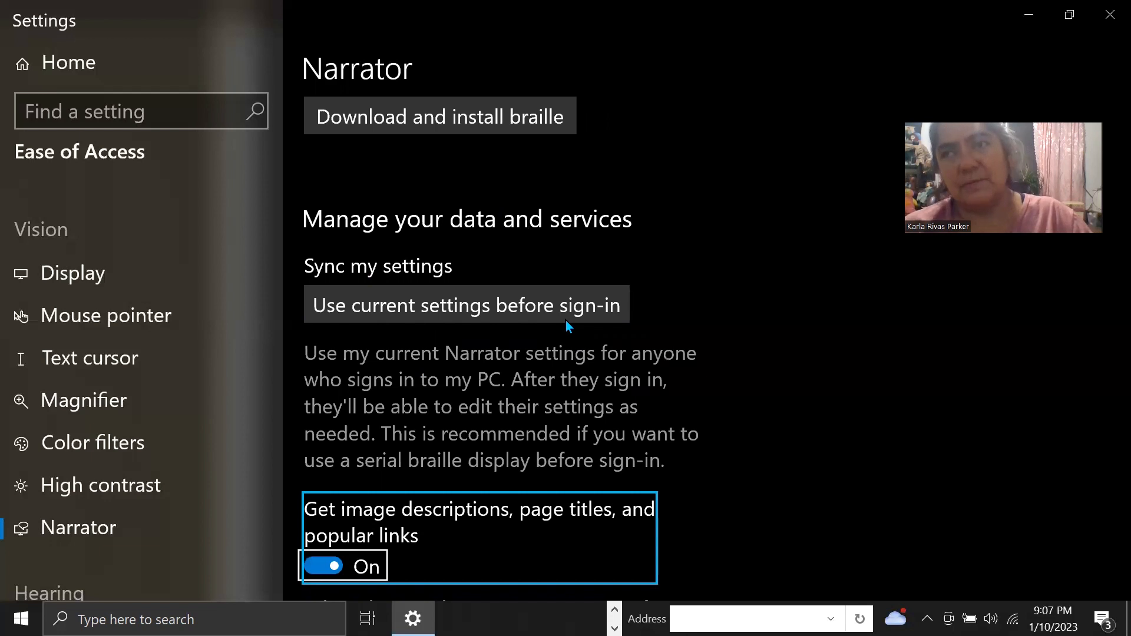
key("Tab")
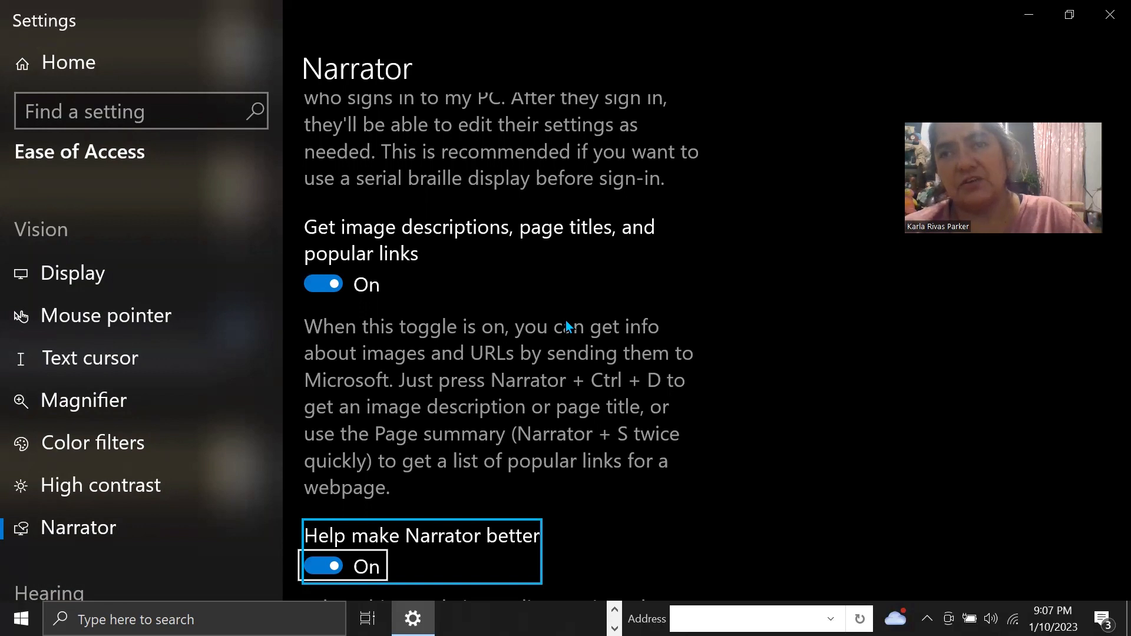
key("Tab")
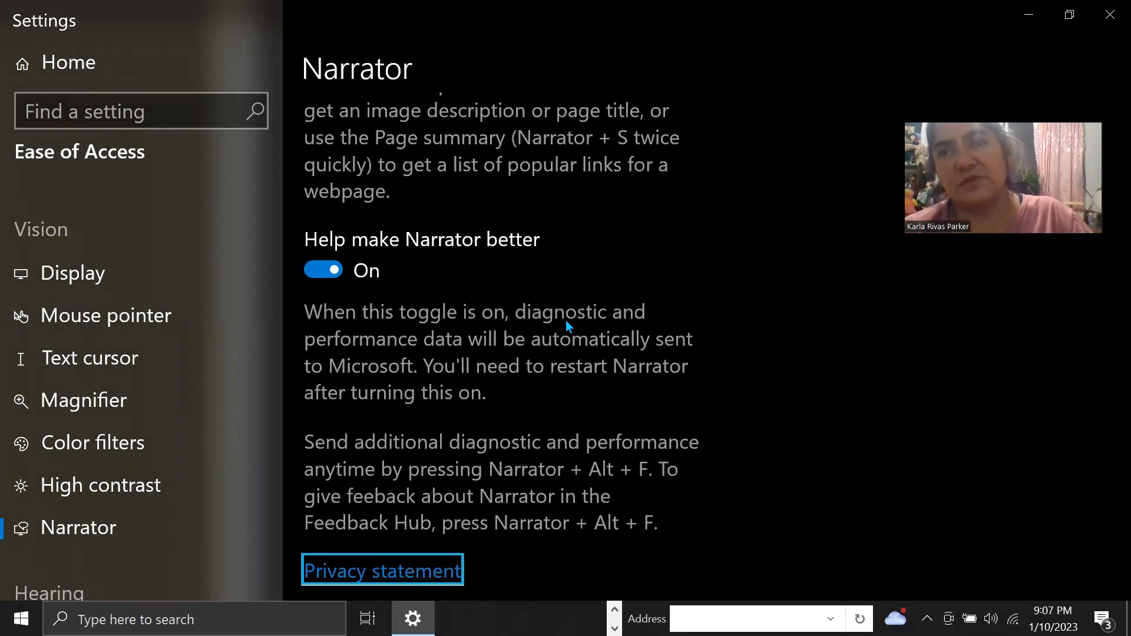
Step: Move the focus back to the Turn on Narrator switch at the start of the Narrator settings
key("Tab")
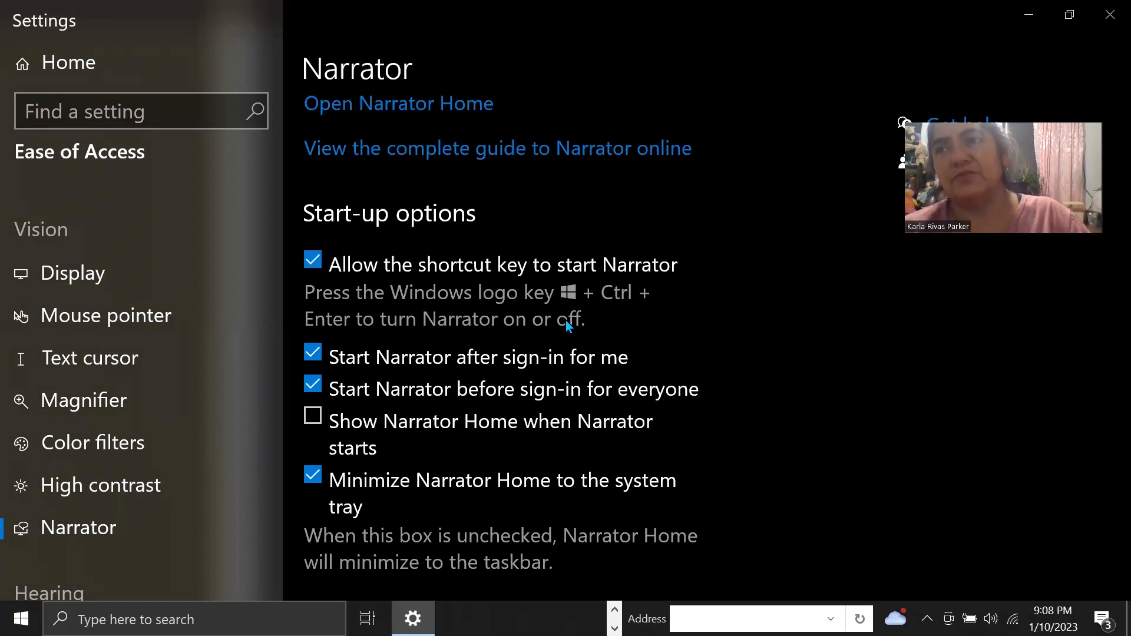
key("Tab")
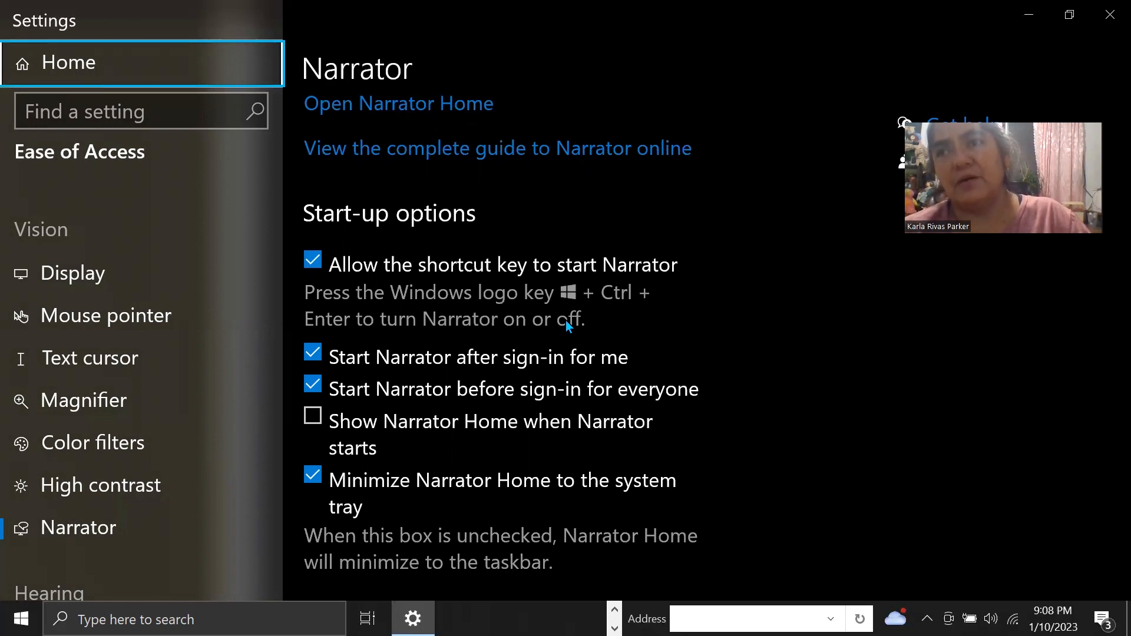
key("Tab")
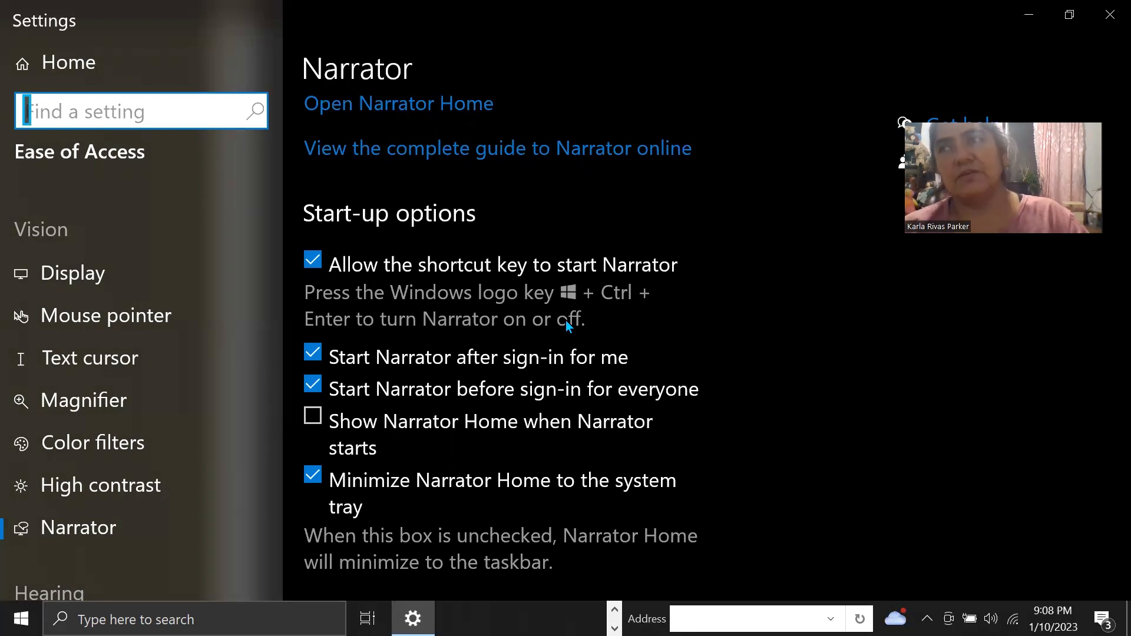
key("Tab")
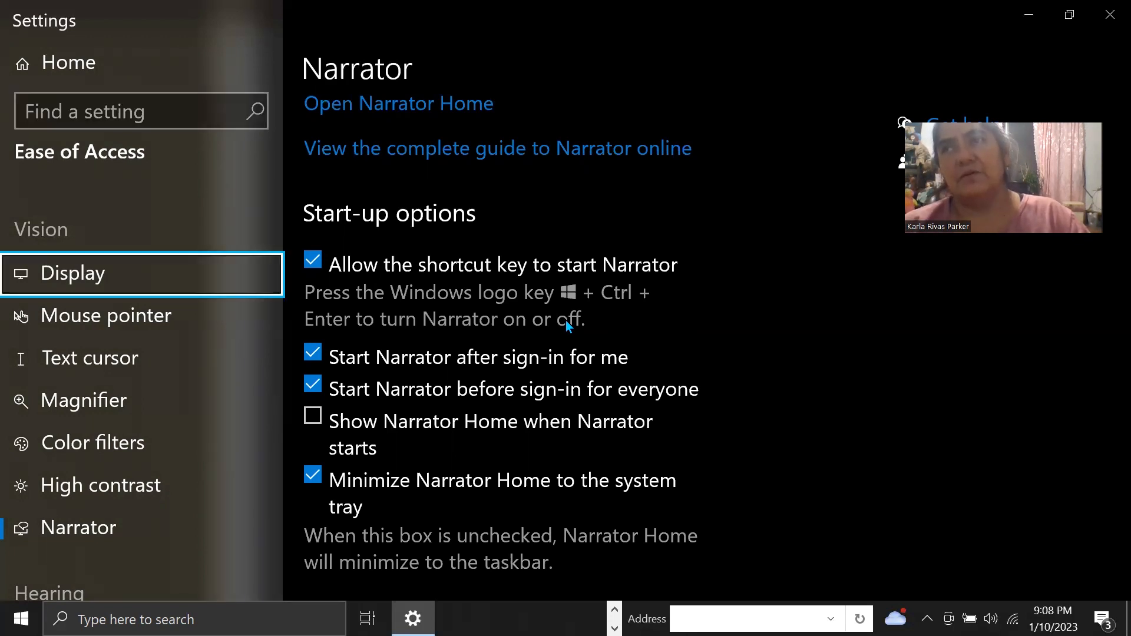
key("Tab")
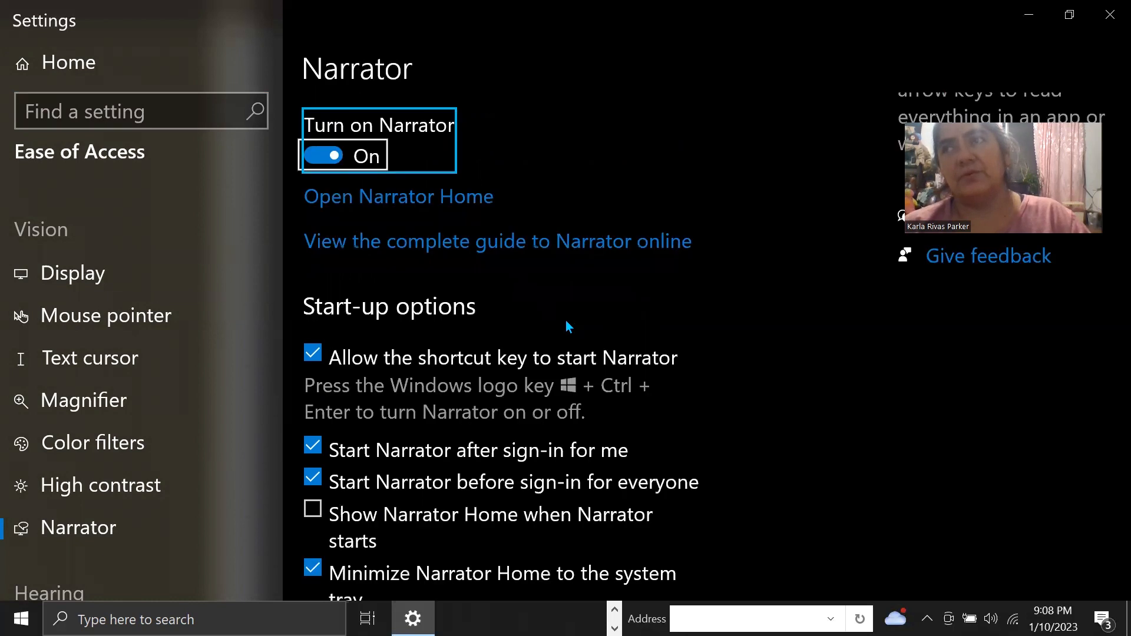